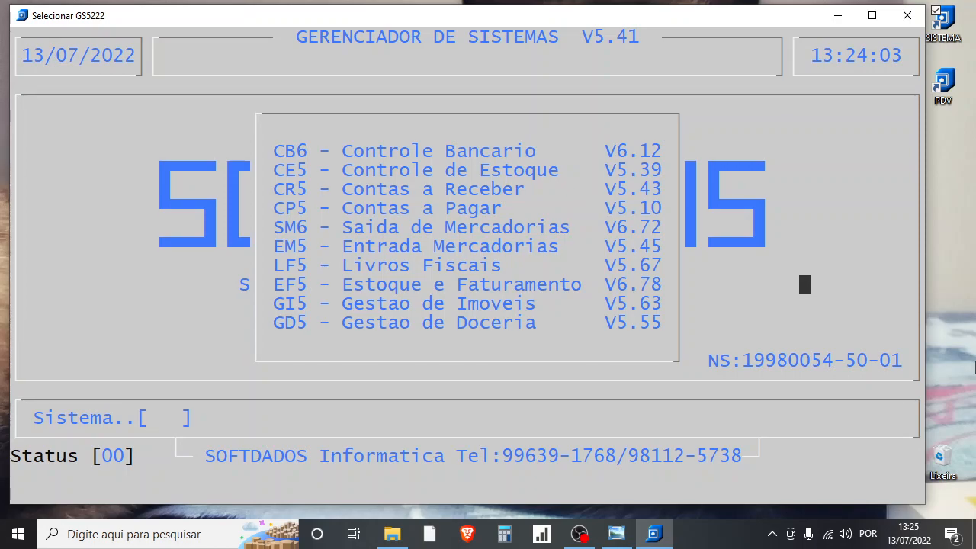
# - Open the CE5 Controle de Estoque system for company 5
pyautogui.write('CE')
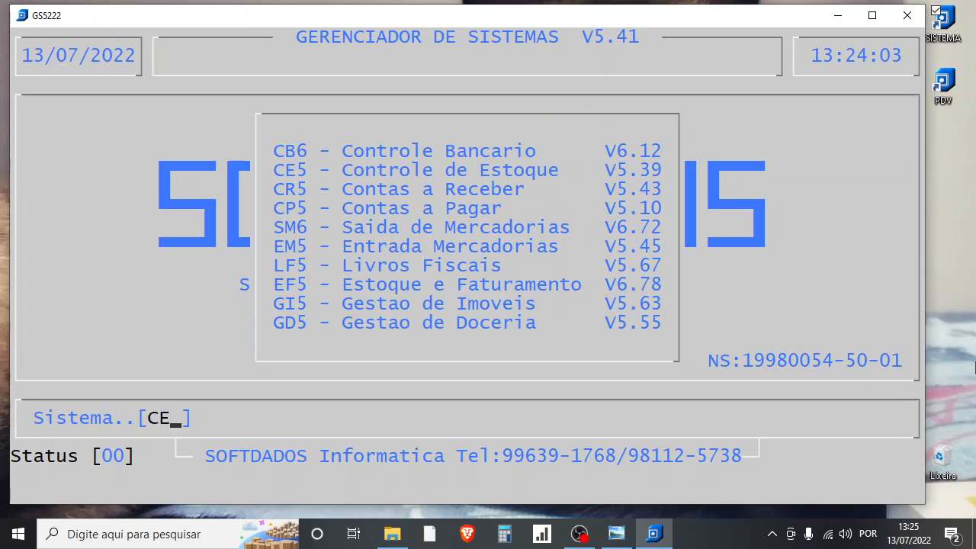
pyautogui.write('5')
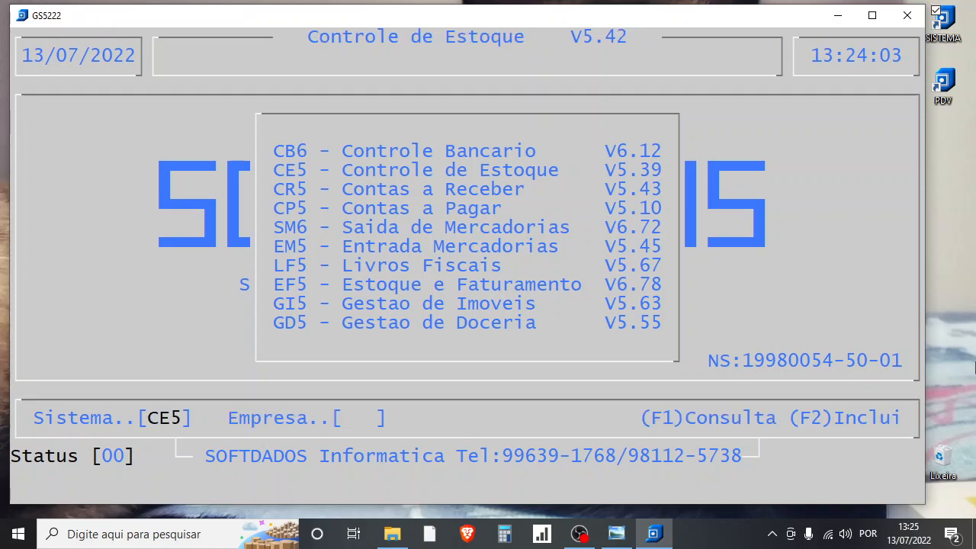
pyautogui.write('5')
pyautogui.press('Return')
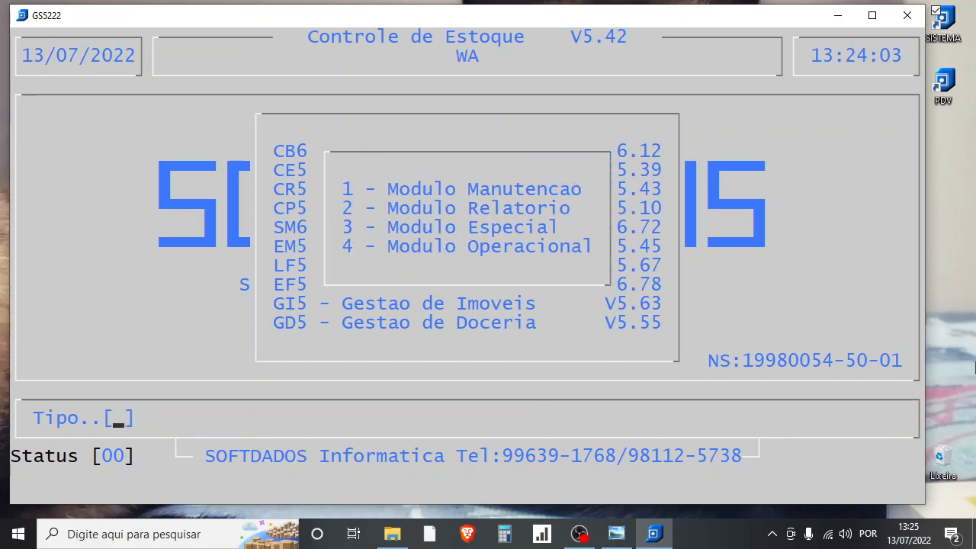
# - Open function 102, Manutencao de Itens/Grupos, in the Modulo Manutencao with printer 99
pyautogui.write('1 1')
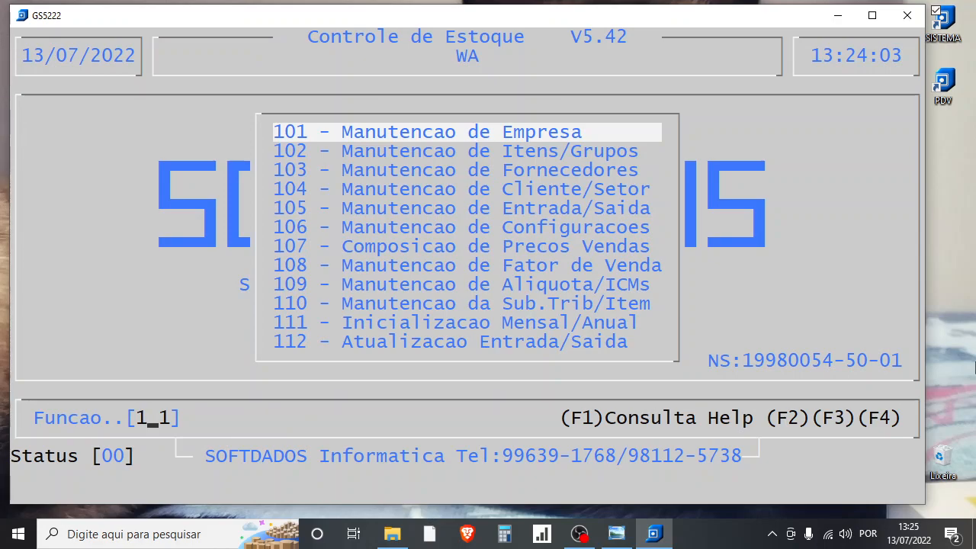
pyautogui.write('02')
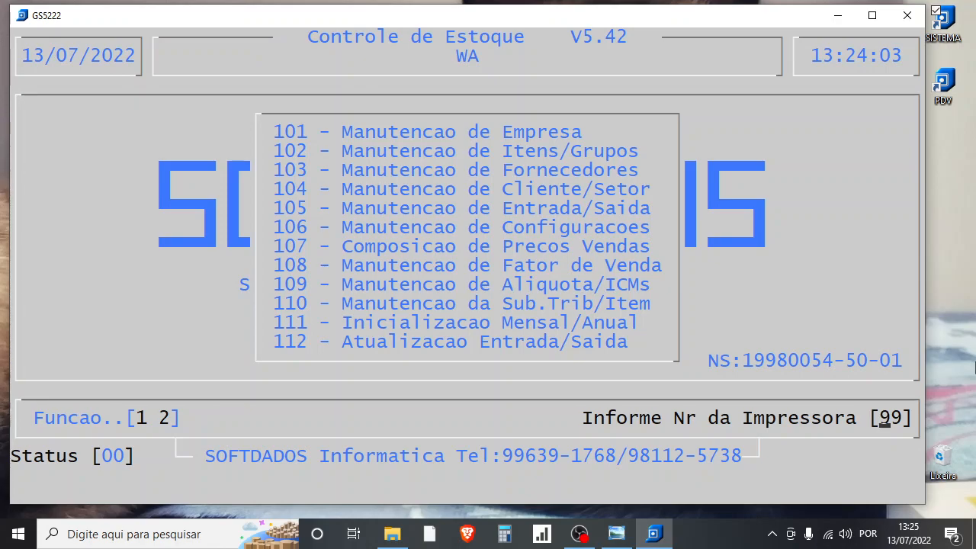
pyautogui.press('Return')
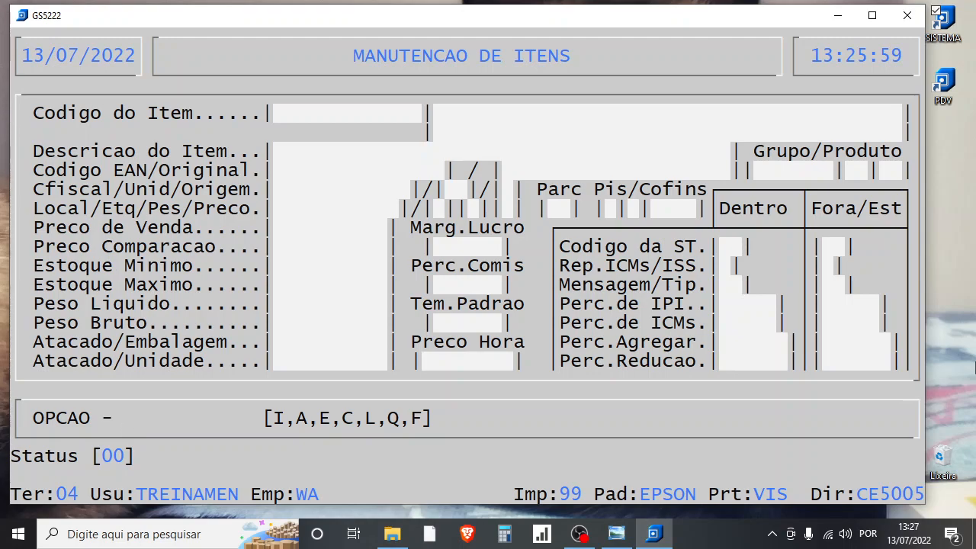
# - Start including items and add code 9000.0000.000 with the description FORNECEDOR 01
pyautogui.press('i')
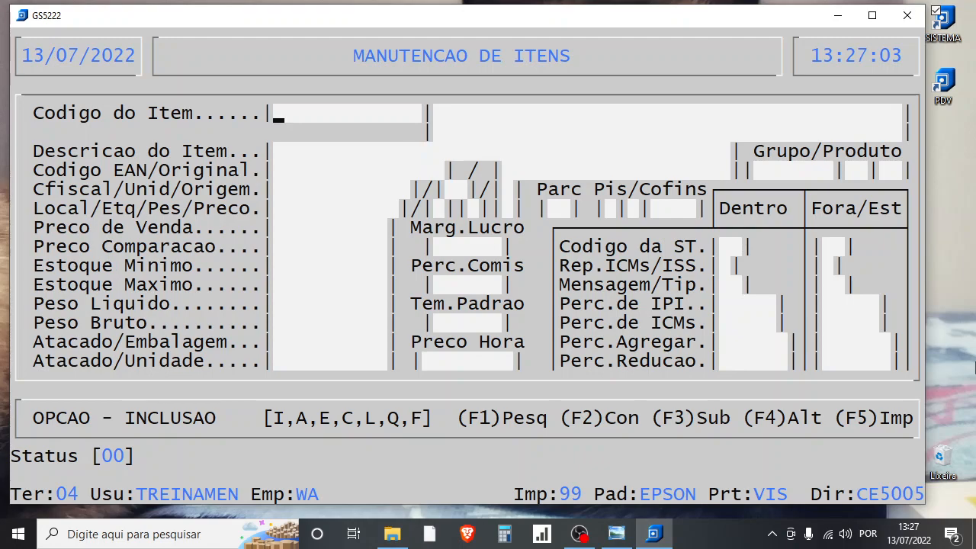
pyautogui.write('90')
pyautogui.write('00.')
pyautogui.write('0000')
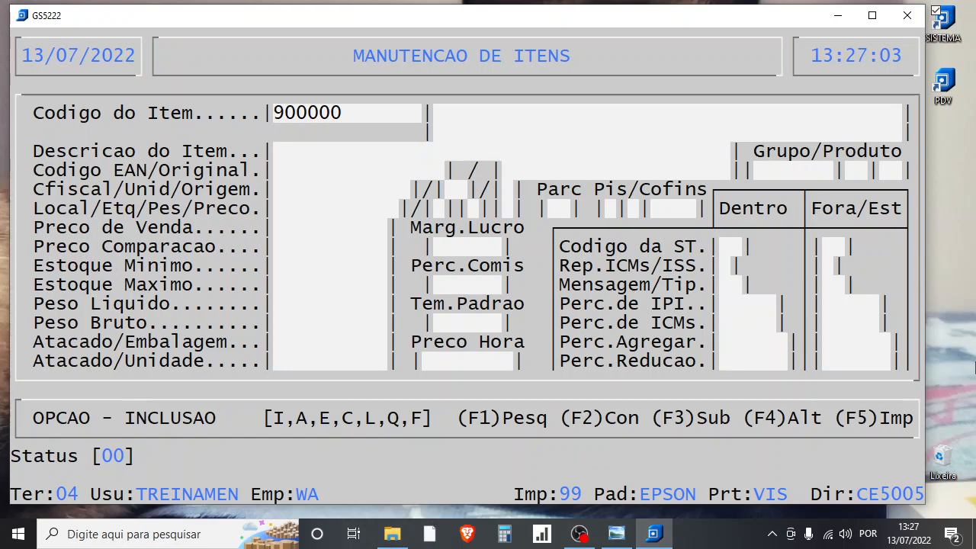
pyautogui.write('.000')
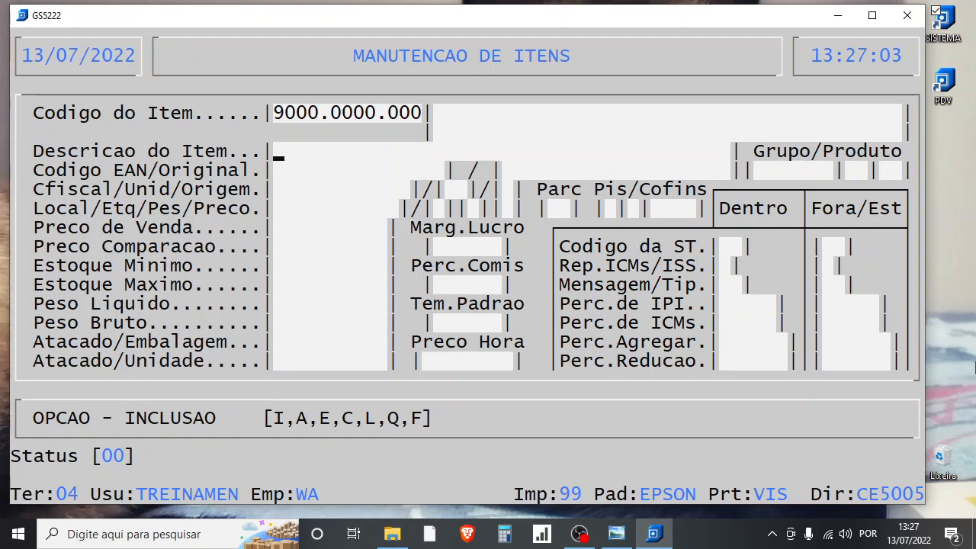
pyautogui.write('FORNECEDOR')
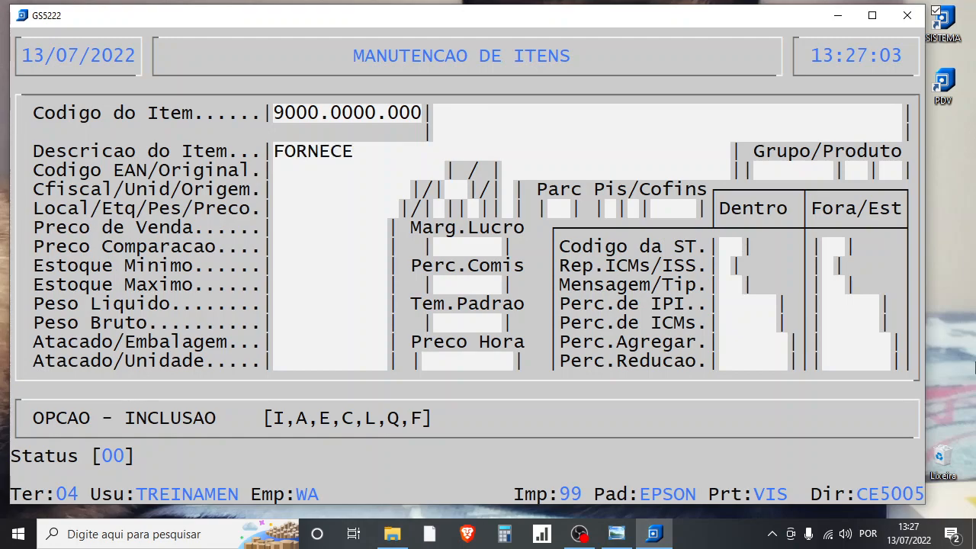
pyautogui.write(' 01')
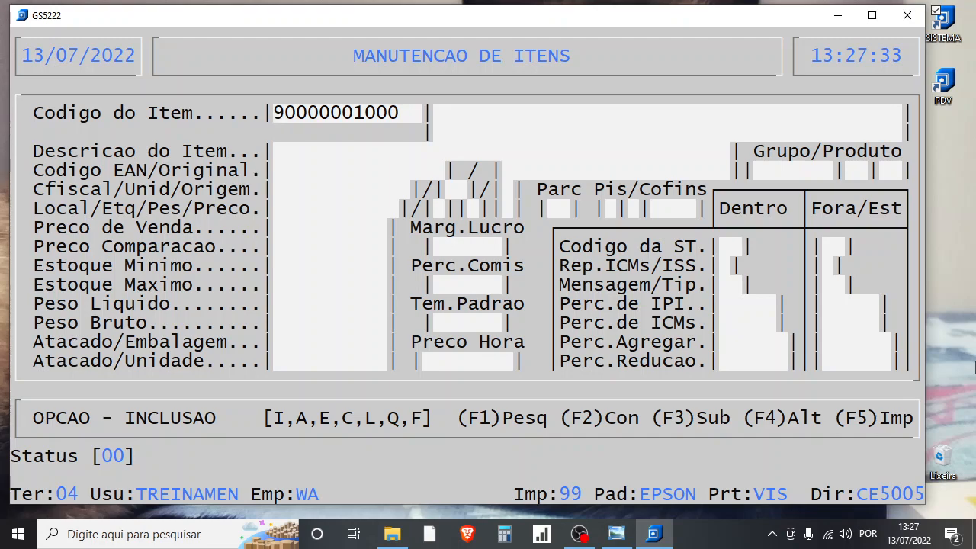
# - Add the group code 9000.9000.000 under FORNECEDOR 01 with the description FERRAGENS
pyautogui.press('Right')
pyautogui.press('Right')
pyautogui.press('Right')
pyautogui.press('Right')
pyautogui.press('Right')
pyautogui.press('Right')
pyautogui.press('Right')
pyautogui.write('34')
pyautogui.press('BackSpace')
pyautogui.press('Left')
pyautogui.write('0')
pyautogui.write('9')
pyautogui.press('Return')
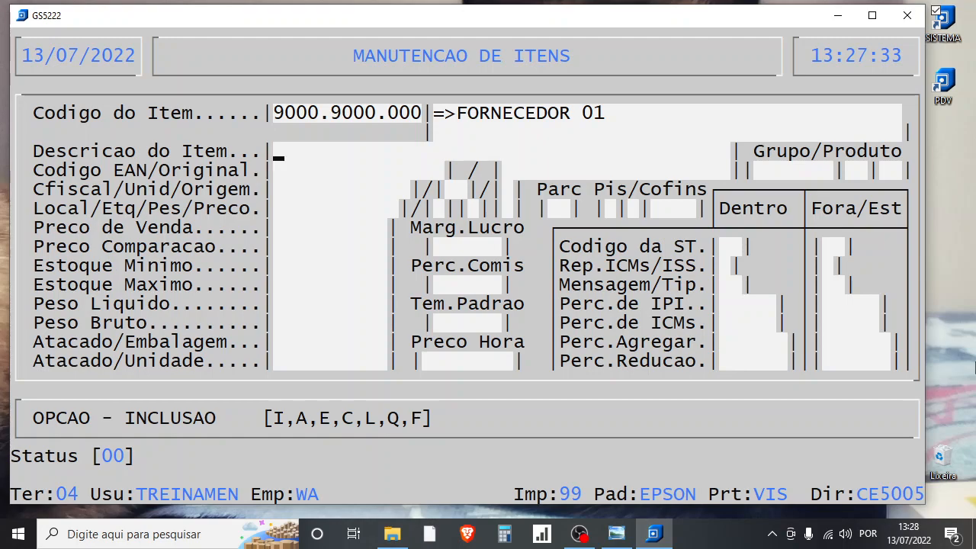
pyautogui.write('FERRAGENS')
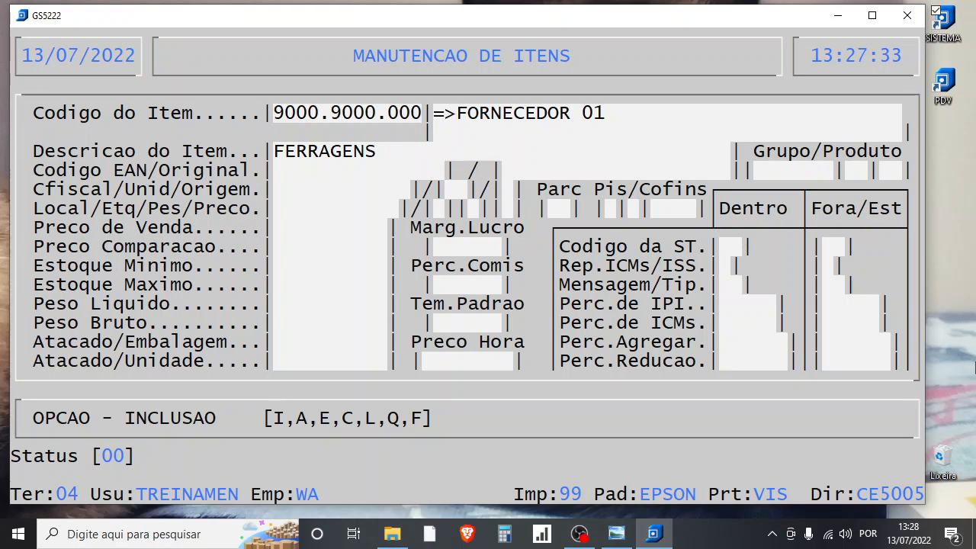
pyautogui.press('Return')
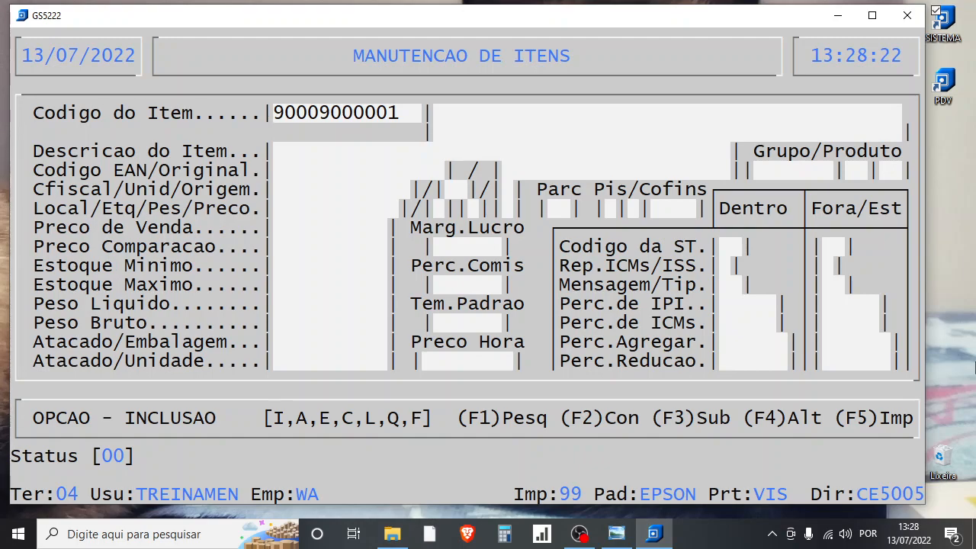
# - Begin item 9000.9000.001 with the description VERGALHAO, leaving the additional description lines blank
pyautogui.press('Return')
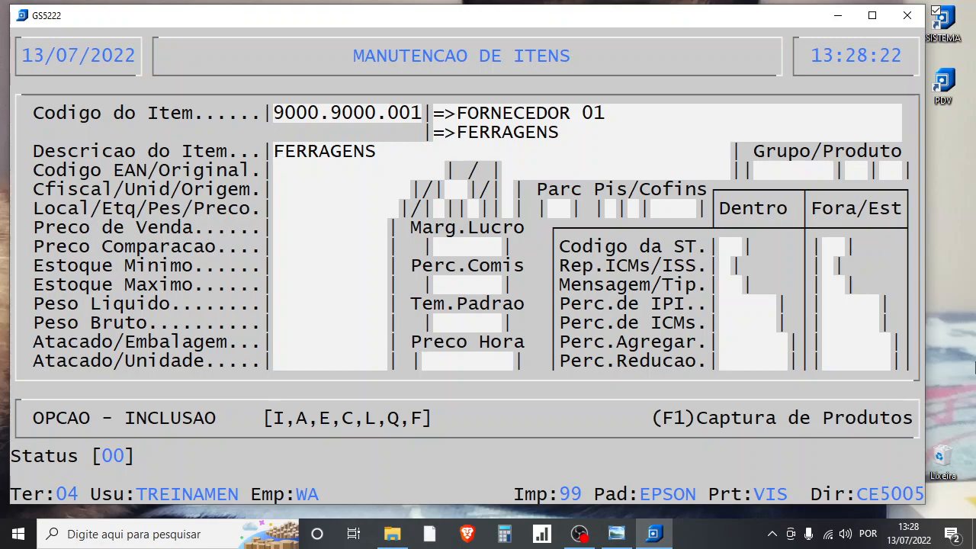
pyautogui.write('VERGALHAO')
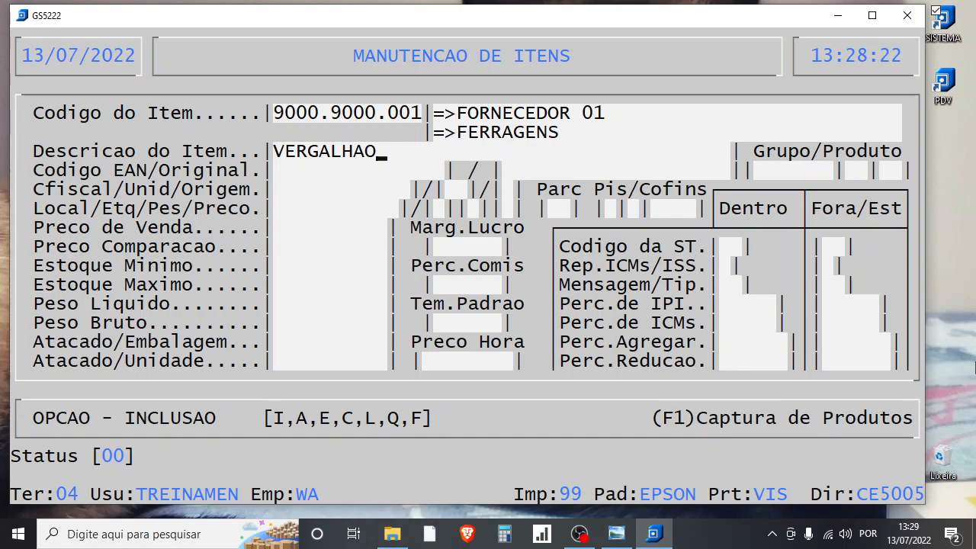
pyautogui.press('Return')
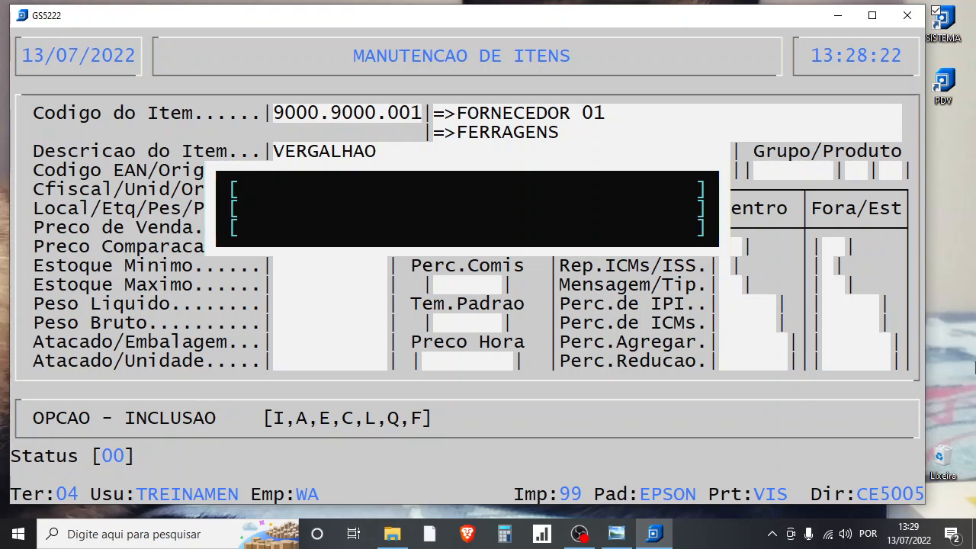
pyautogui.press('Return')
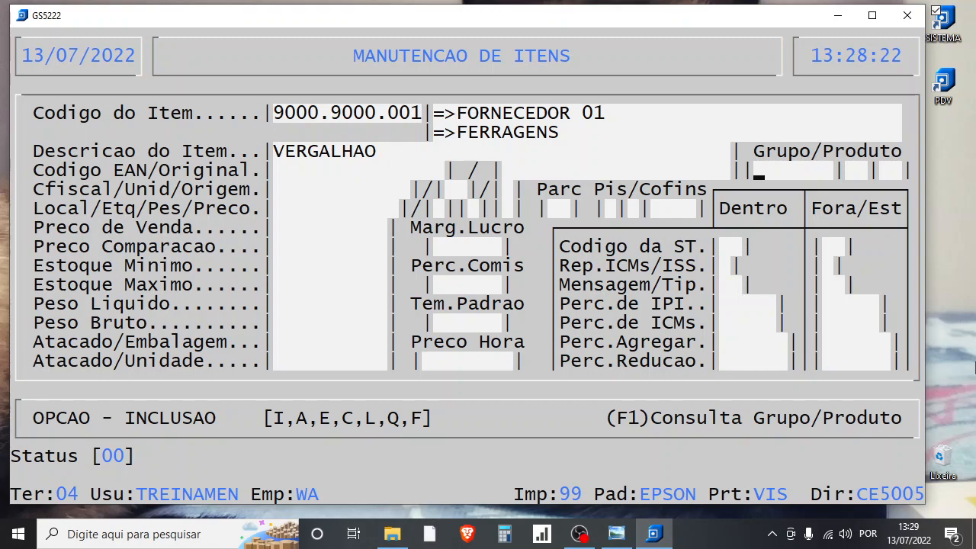
# - Look up the item's Grupo/Produto and assign 0290000 Ferragens
pyautogui.press('F1')
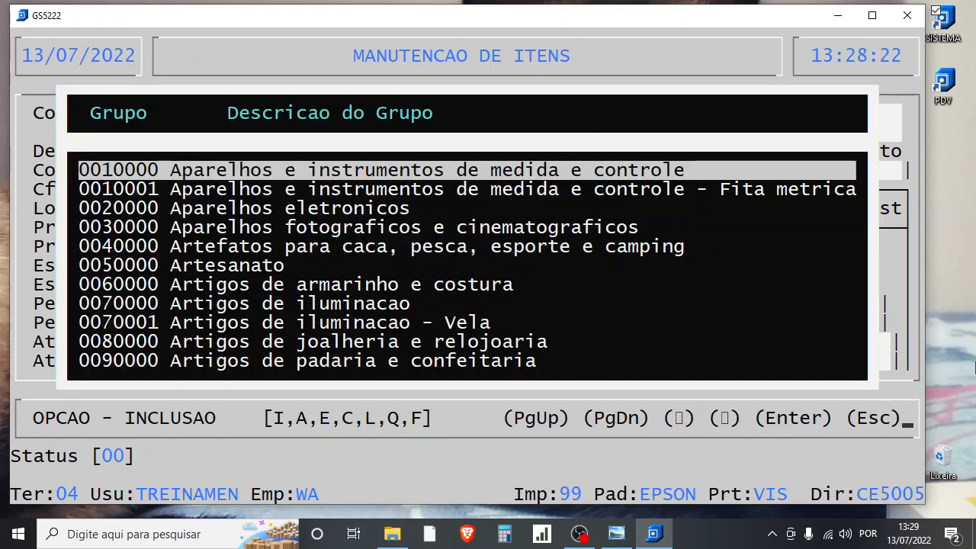
pyautogui.press('Down')
pyautogui.press('Down')
pyautogui.press('Down')
pyautogui.press('Down')
pyautogui.press('Down')
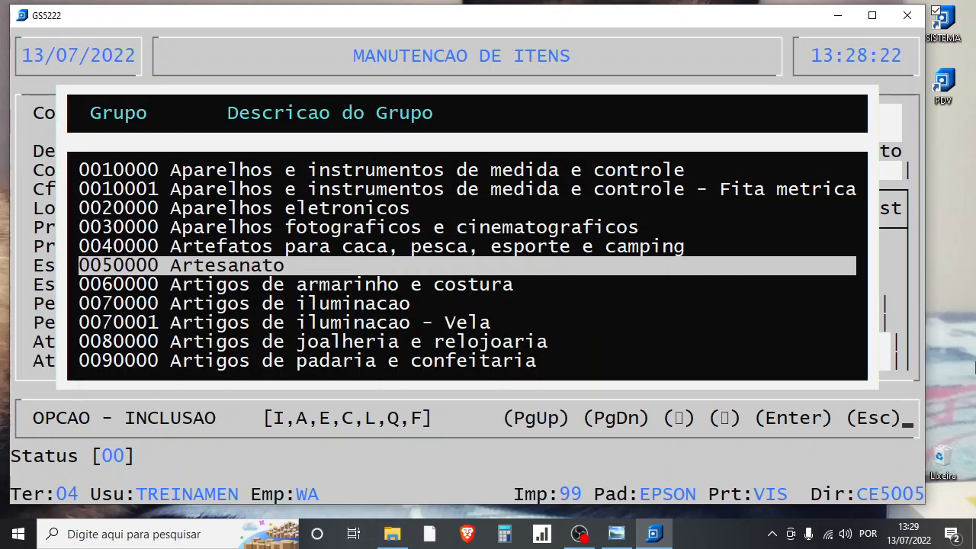
pyautogui.press('Down')
pyautogui.press('Down')
pyautogui.press('Down')
pyautogui.press('Down')
pyautogui.press('Down')
pyautogui.press('Down')
pyautogui.press('Down')
pyautogui.press('Down')
pyautogui.press('Down')
pyautogui.press('Down')
pyautogui.press('Down')
pyautogui.press('Down')
pyautogui.press('Down')
pyautogui.press('Down')
pyautogui.press('Down')
pyautogui.press('Down')
pyautogui.press('Down')
pyautogui.press('Down')
pyautogui.press('Down')
pyautogui.press('Down')
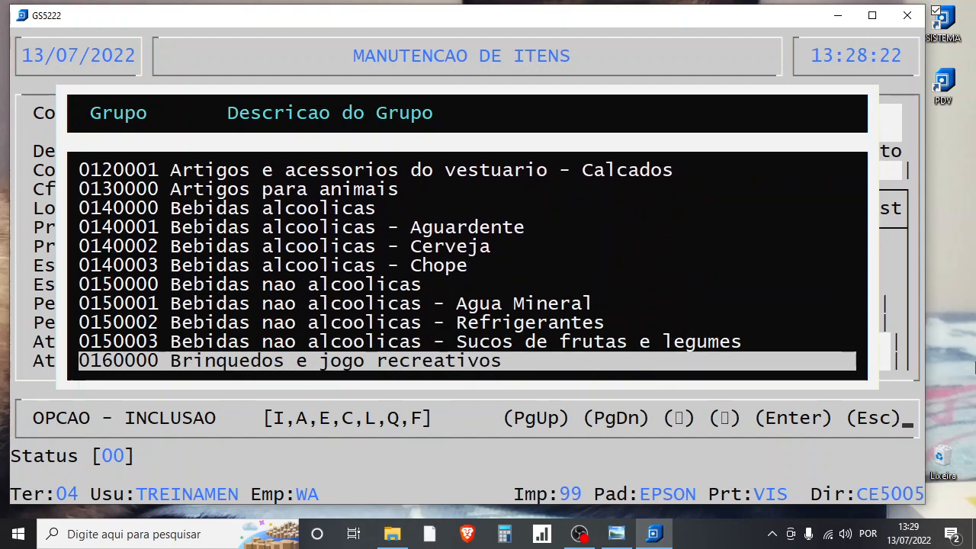
pyautogui.press('Down')
pyautogui.press('Down')
pyautogui.press('Down')
pyautogui.press('Down')
pyautogui.press('Down')
pyautogui.press('Down')
pyautogui.press('Down')
pyautogui.press('Down')
pyautogui.press('Down')
pyautogui.press('Down')
pyautogui.press('Down')
pyautogui.press('Down')
pyautogui.press('Down')
pyautogui.press('Down')
pyautogui.press('Down')
pyautogui.press('Down')
pyautogui.press('Down')
pyautogui.press('Down')
pyautogui.press('Down')
pyautogui.press('Down')
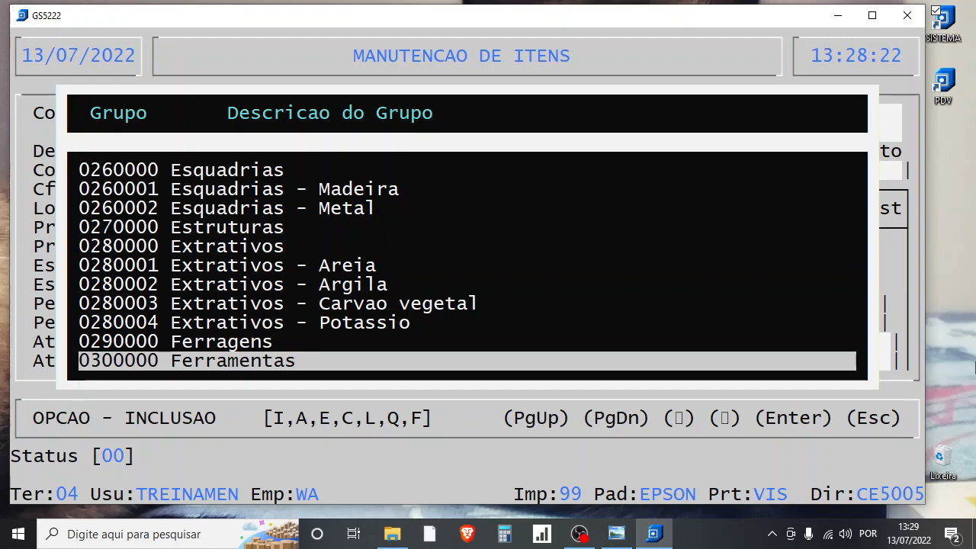
pyautogui.press('Up')
pyautogui.press('Down')
pyautogui.press('Up')
pyautogui.press('Return')
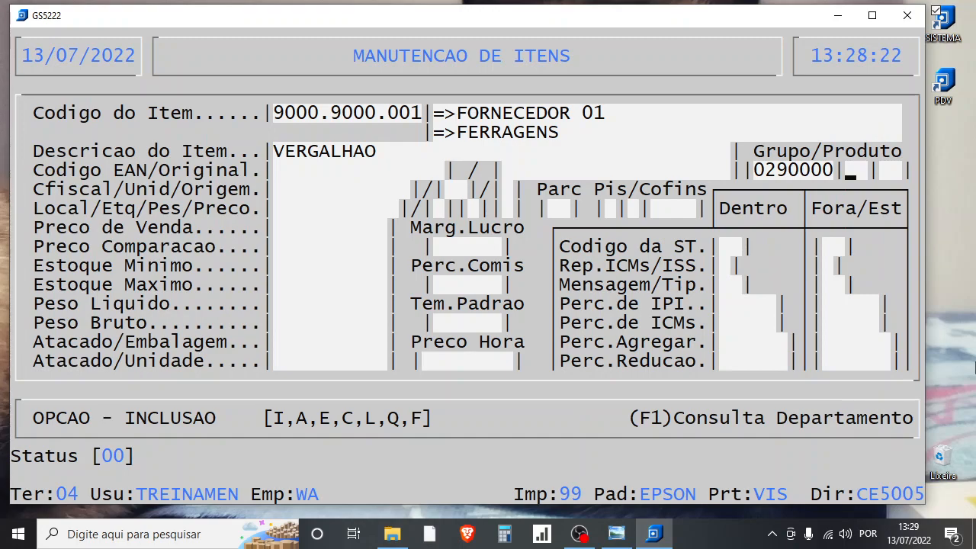
# - Set the item's department to 00 - Mercadoria Revenda and its genre code to 00
pyautogui.press('Return')
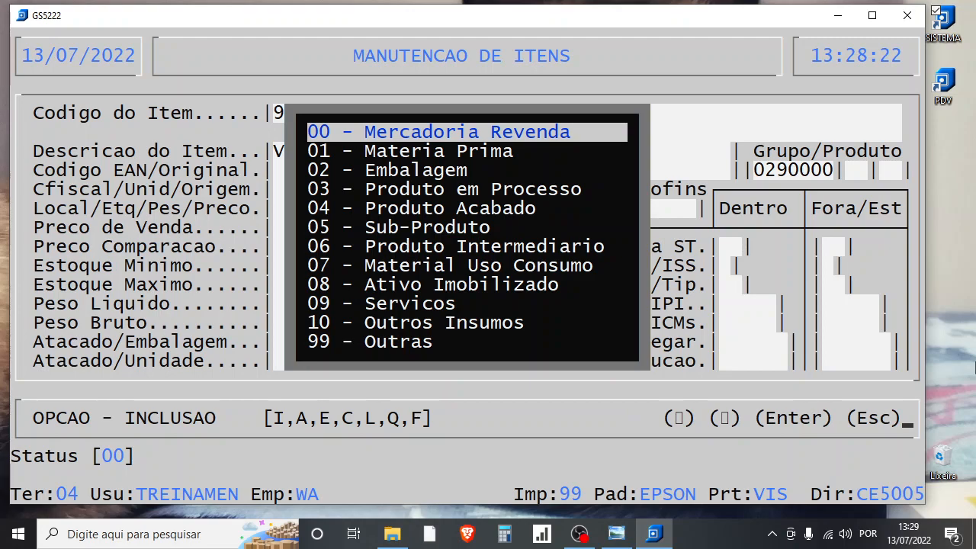
pyautogui.press('Down')
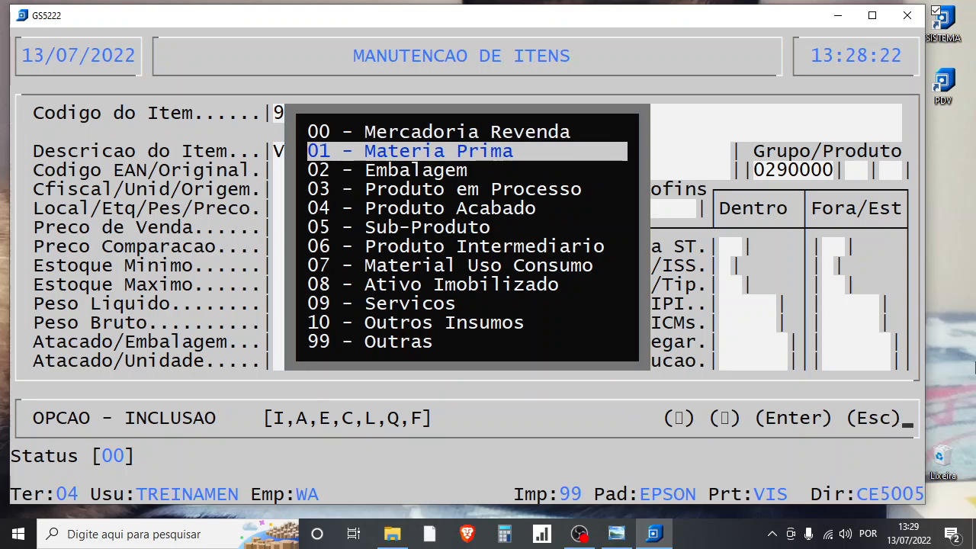
pyautogui.press('Down')
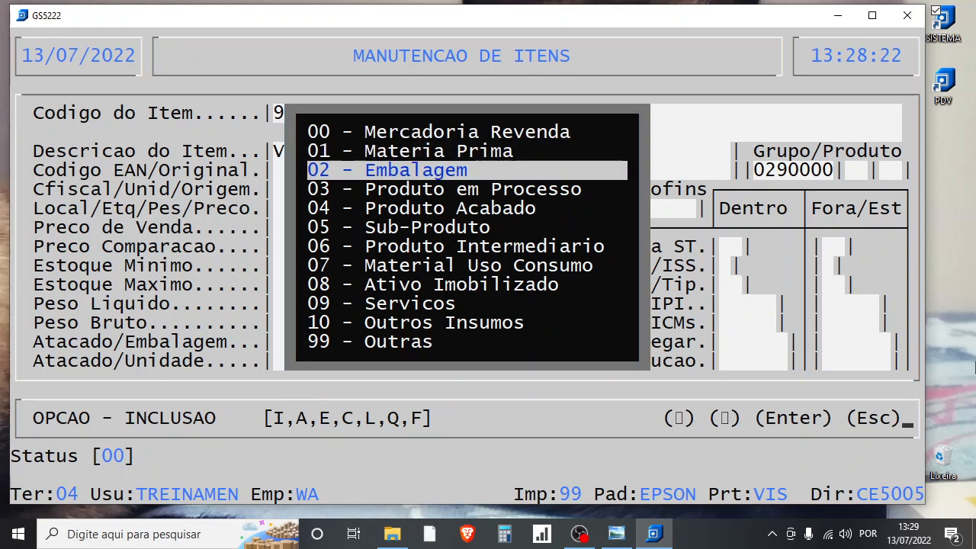
pyautogui.press('Up')
pyautogui.press('Up')
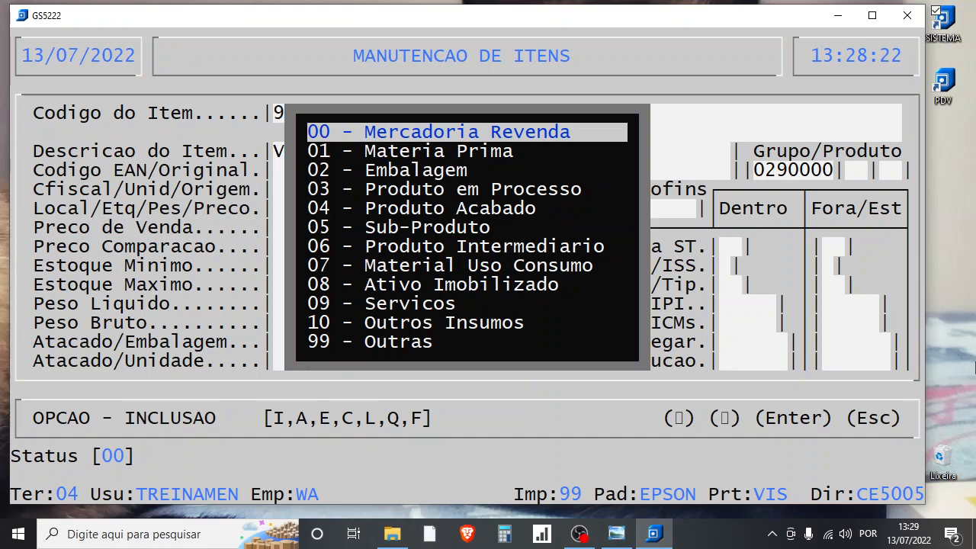
pyautogui.press('Return')
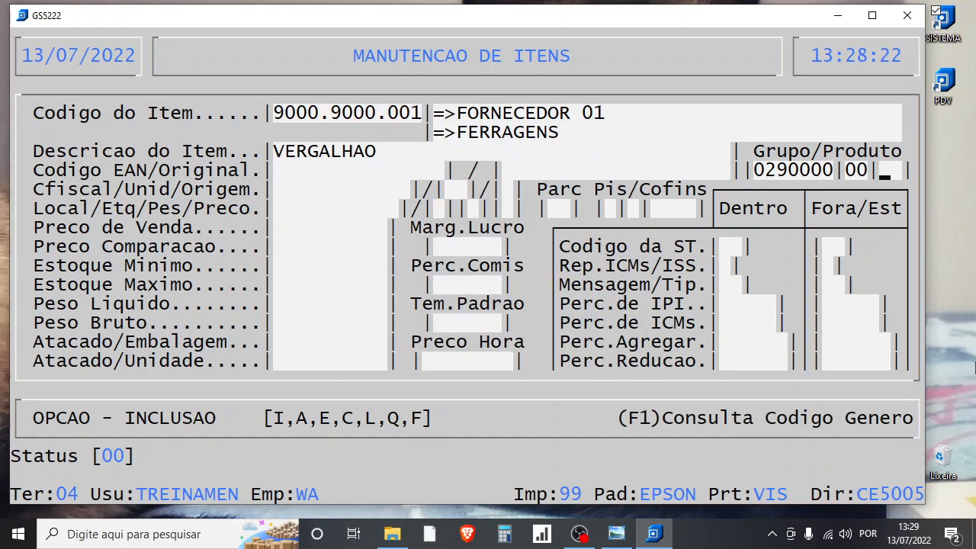
pyautogui.press('Return')
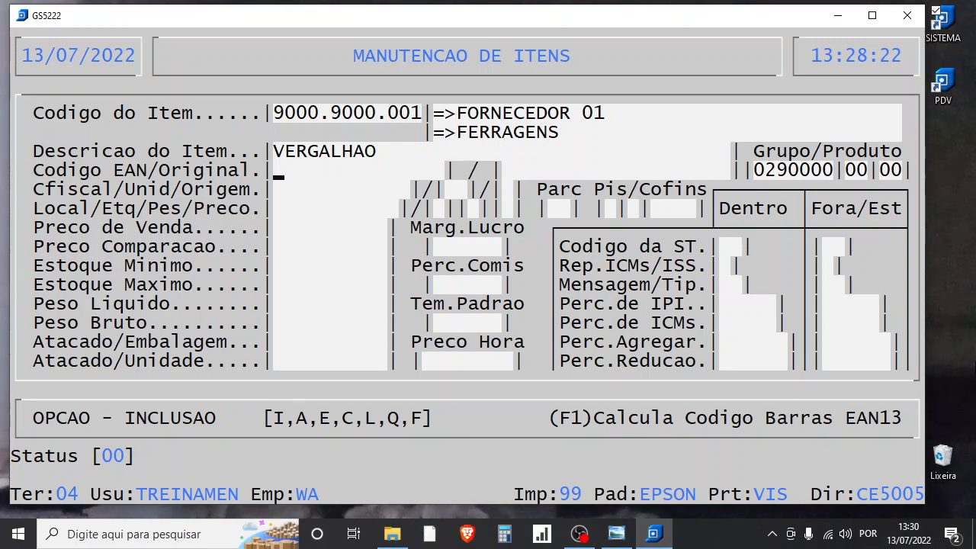
# - Leave the EAN code blank, consult the invoice photo's product table, and enter COD1 as the only original code
pyautogui.press('Return')
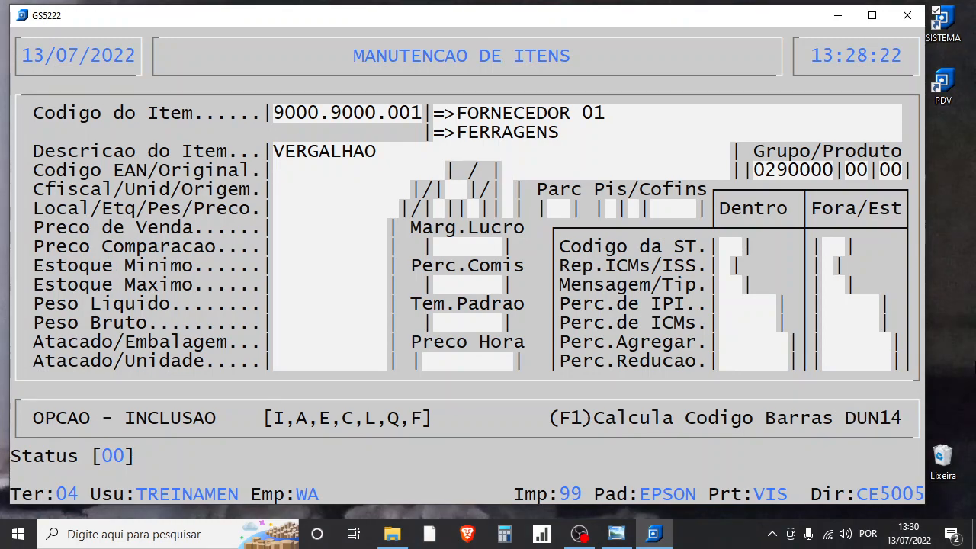
pyautogui.click(617, 534)
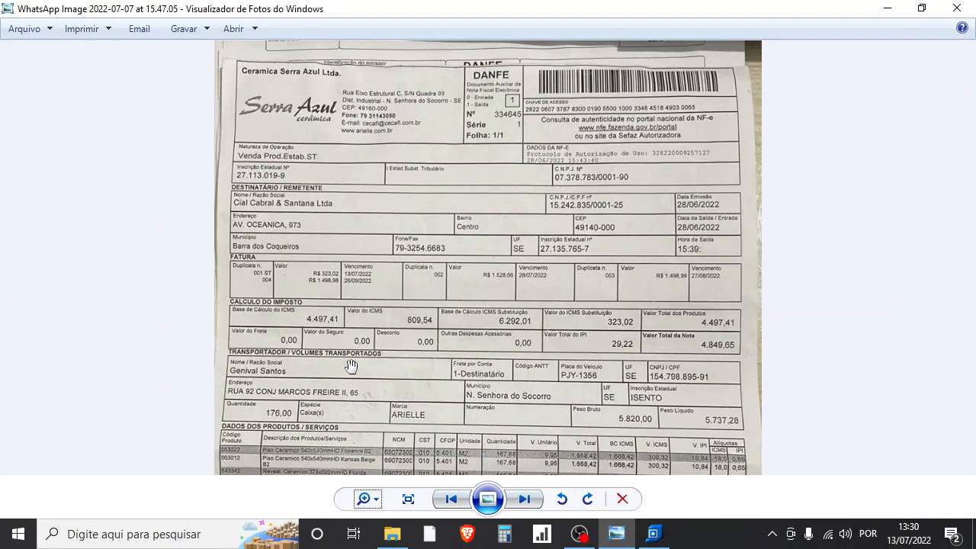
pyautogui.scroll(2, 351, 366)
pyautogui.moveTo(373, 337); pyautogui.dragTo(357, 147)
pyautogui.moveTo(378, 283); pyautogui.dragTo(378, 248)
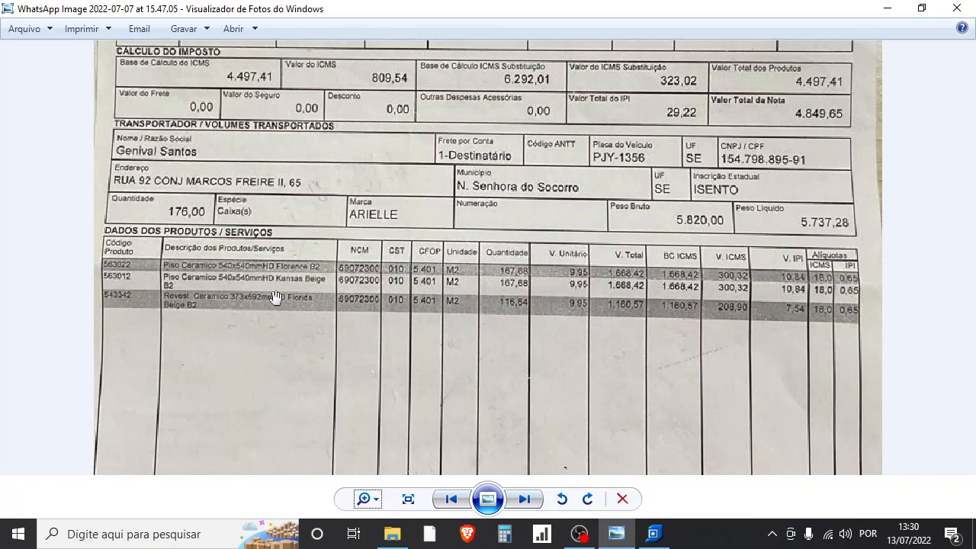
pyautogui.click(656, 543)
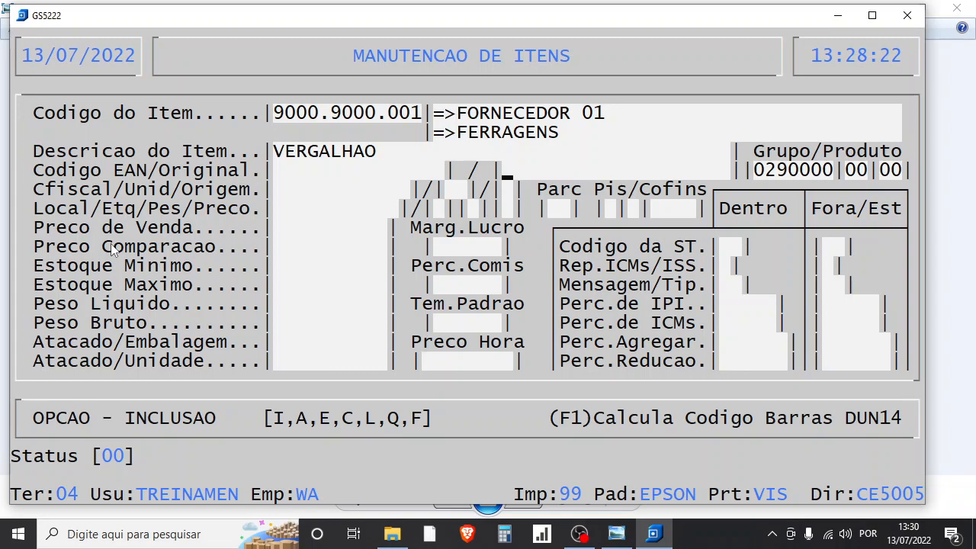
pyautogui.write('COD1')
pyautogui.press('Return')
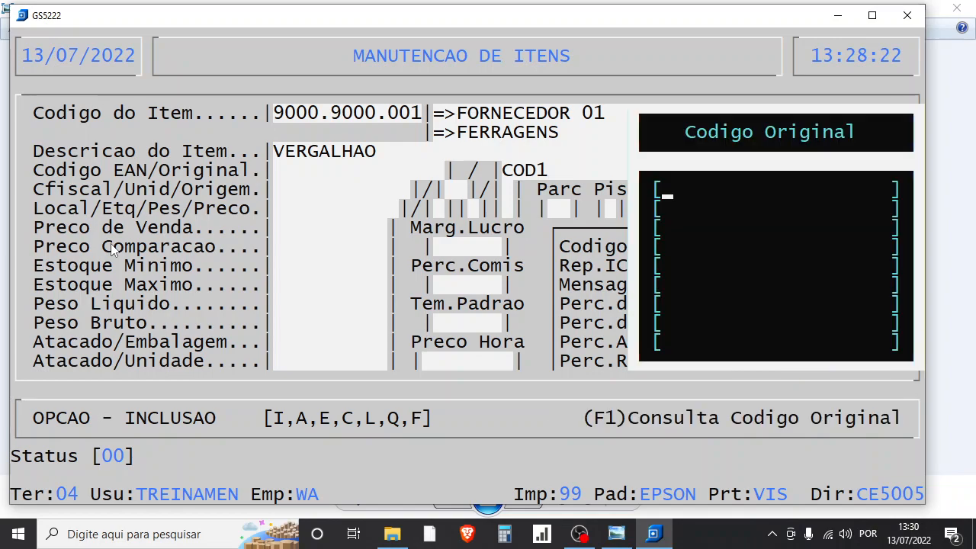
pyautogui.press('Return')
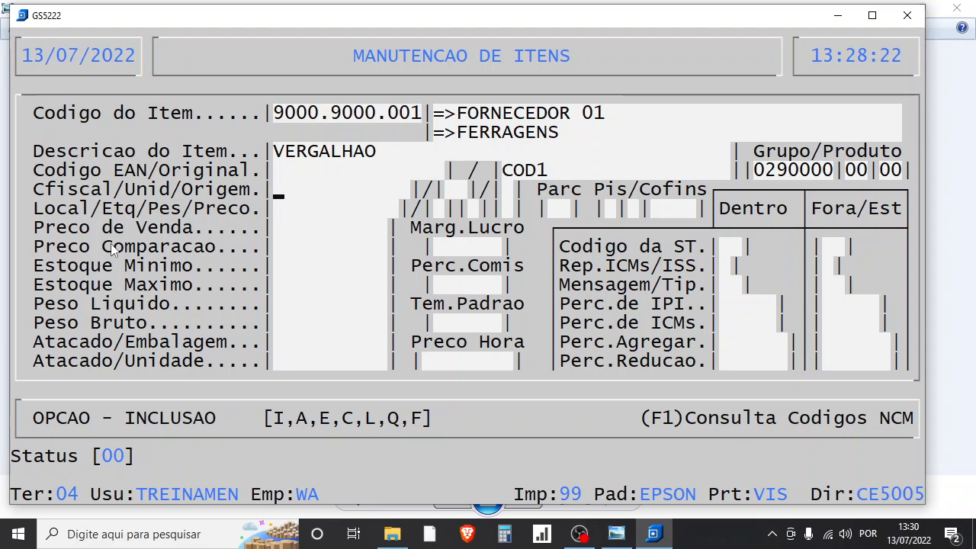
# - Look up the product's NCM in the invoice photo and enter 69072300 as the item's fiscal code (Cfiscal)
pyautogui.click(614, 535)
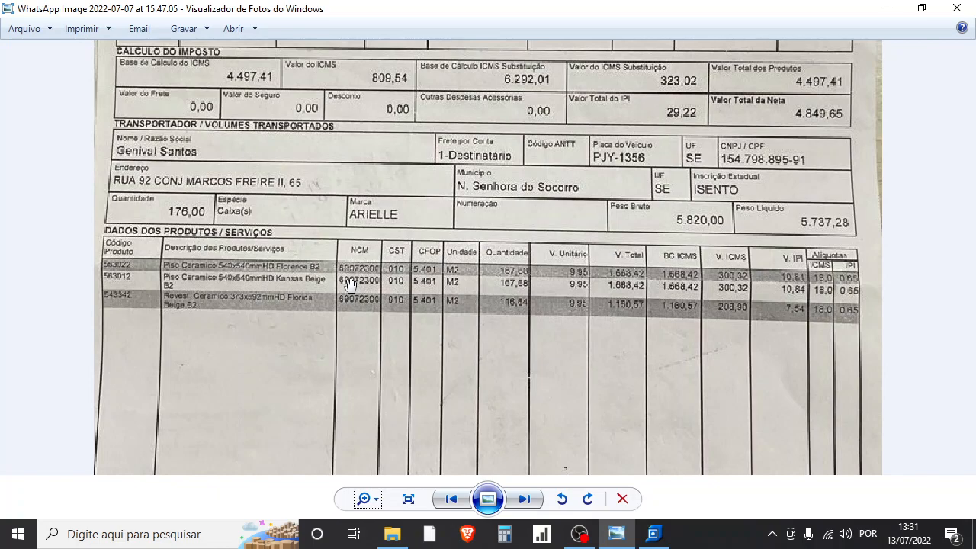
pyautogui.click(654, 539)
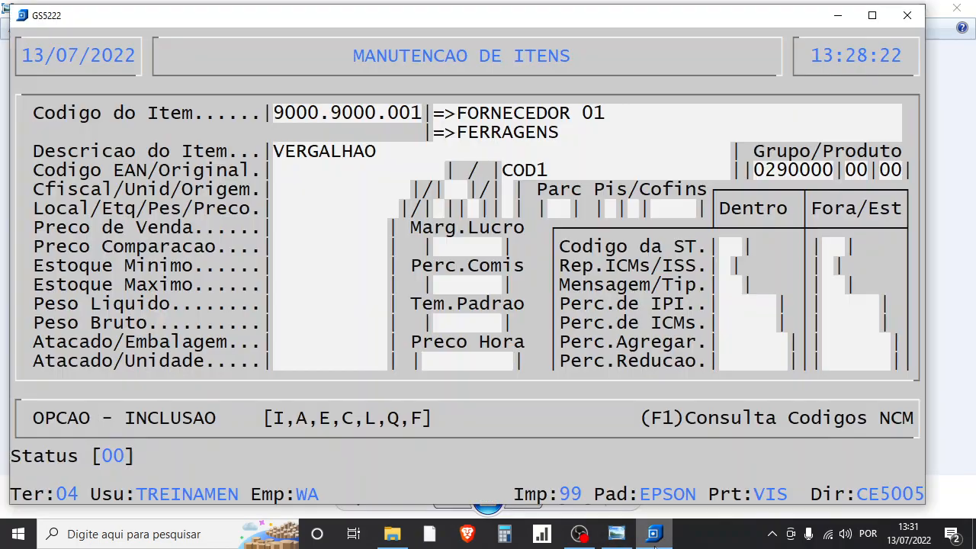
pyautogui.write('69')
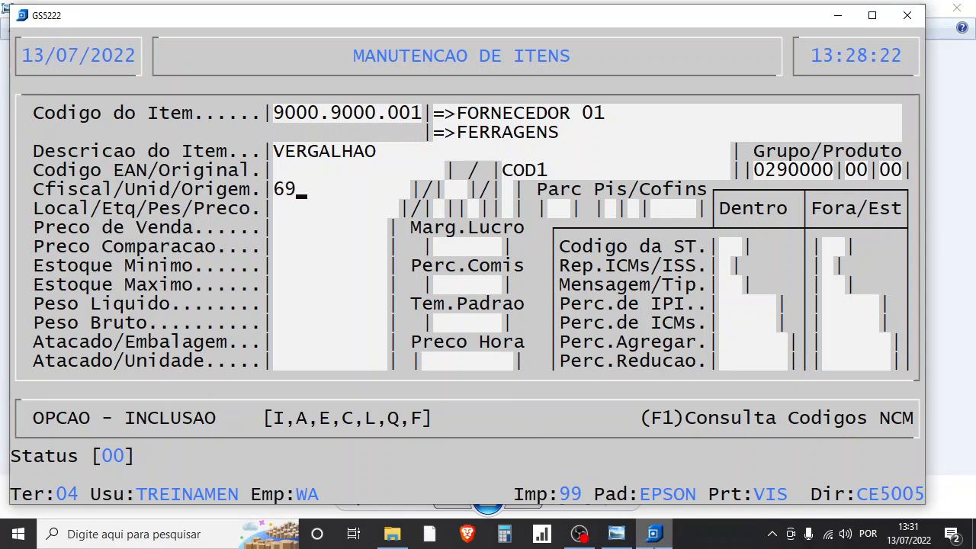
pyautogui.click(653, 538)
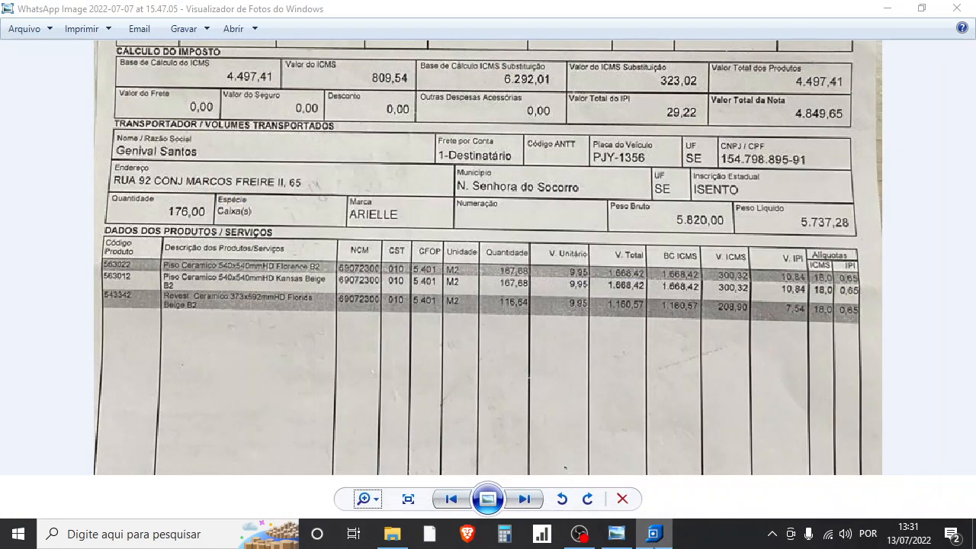
pyautogui.click(654, 534)
pyautogui.write('072300')
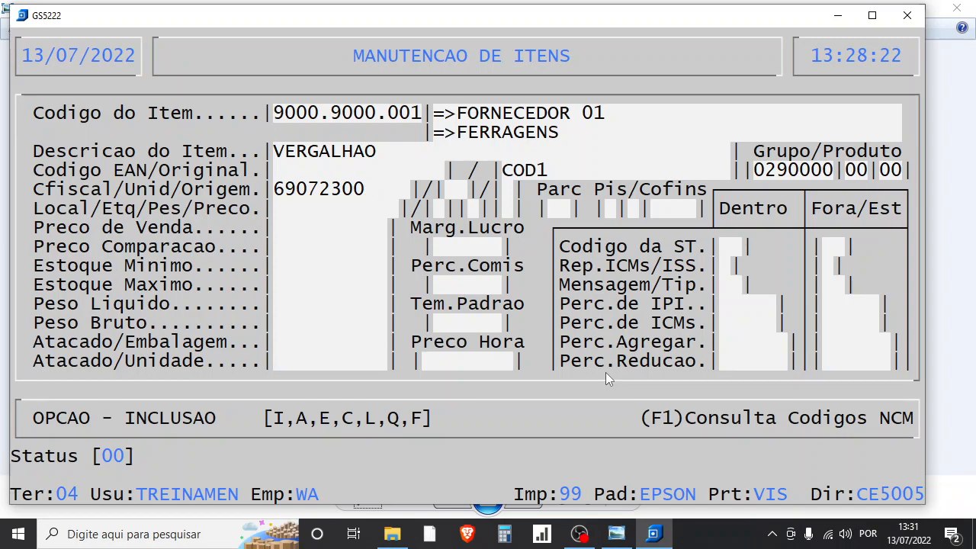
pyautogui.press('Return')
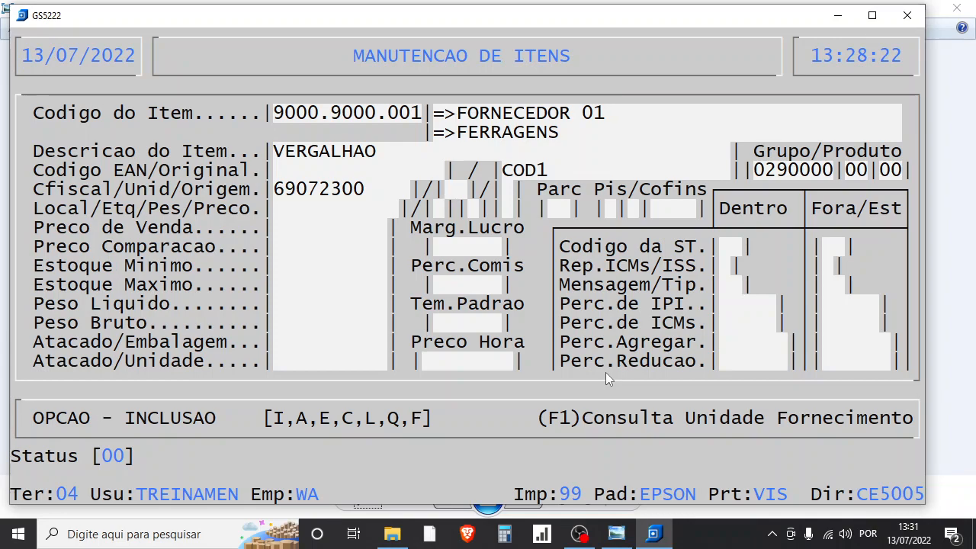
# - Try PC and UN as the item's supply unit, and settle on MT
pyautogui.write('PC')
pyautogui.write('0')
pyautogui.write('UN')
pyautogui.write('0')
pyautogui.write('MT')
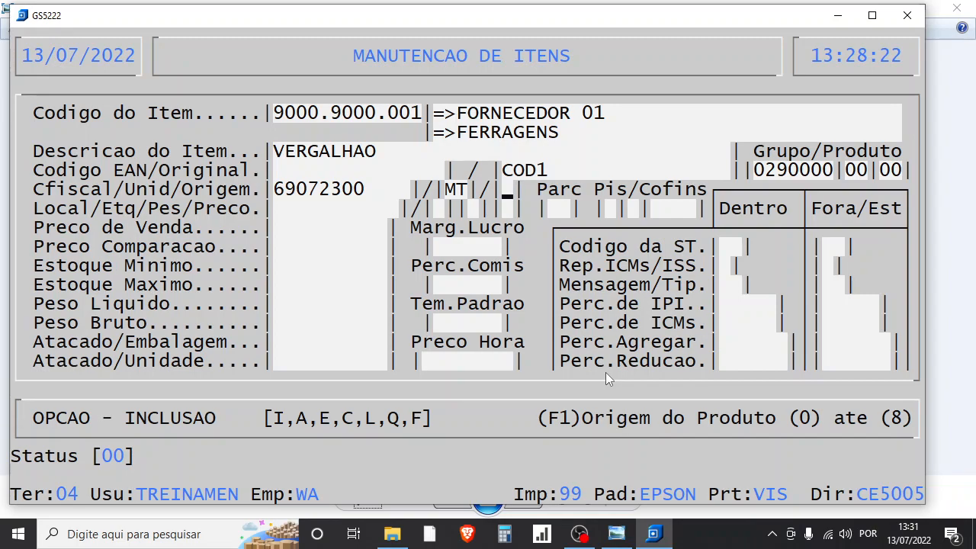
# - Look up the product origin options and choose 0 - Nacional, Exceto Indicadas Codigos 3,4,5
pyautogui.press('F1')
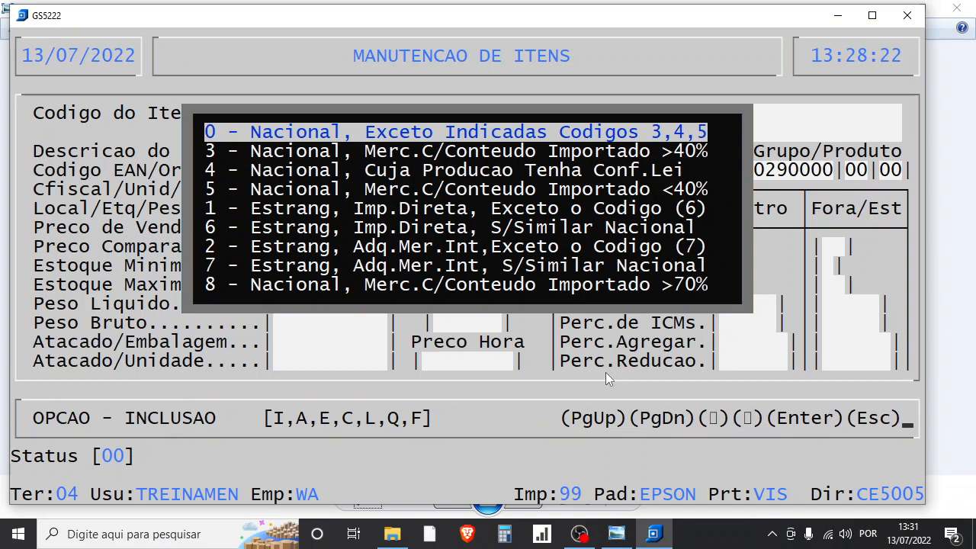
pyautogui.press('Down')
pyautogui.press('Down')
pyautogui.press('Down')
pyautogui.press('Down')
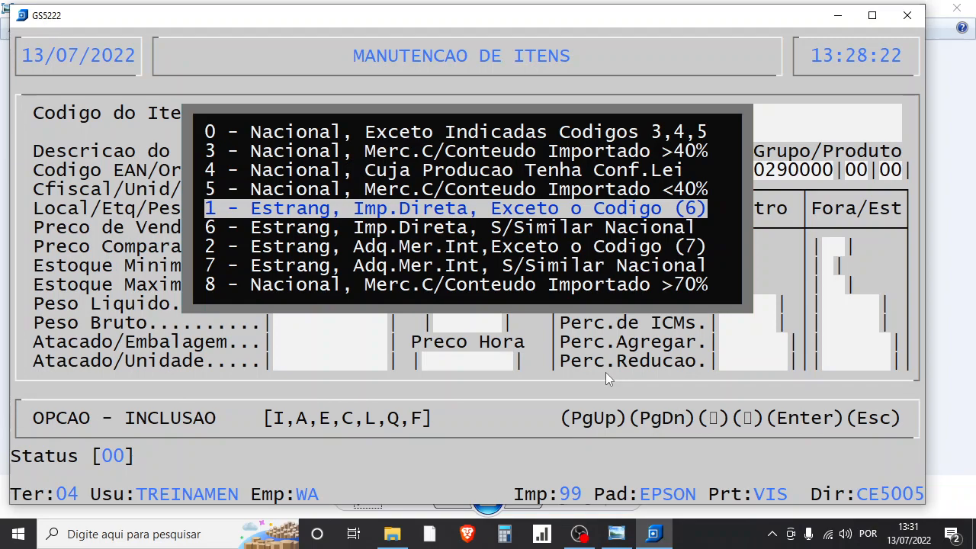
pyautogui.press('Up')
pyautogui.press('Up')
pyautogui.press('Up')
pyautogui.press('Up')
pyautogui.press('Return')
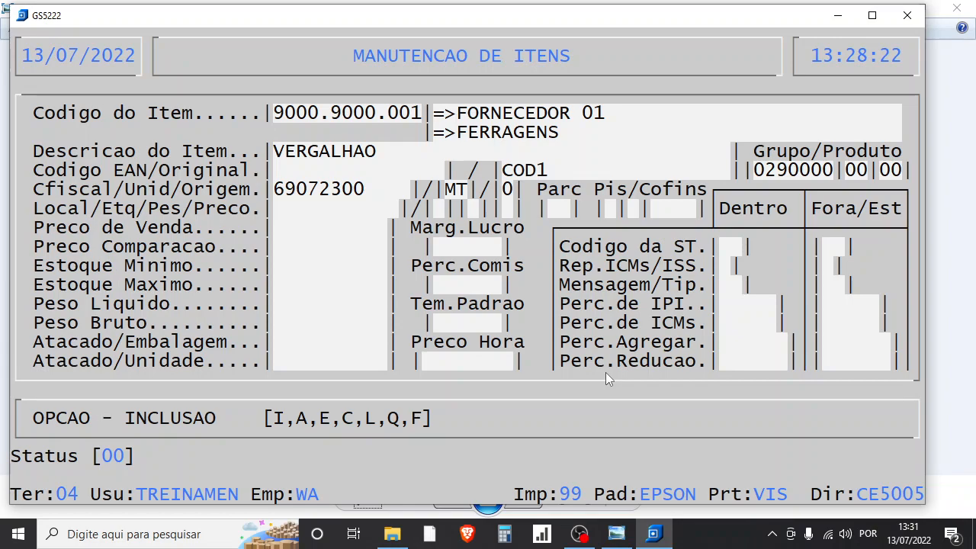
# - Leave the location blank, accept label 1, review the quantity types and keep P (Padrao), and keep price type N
pyautogui.press('Return')
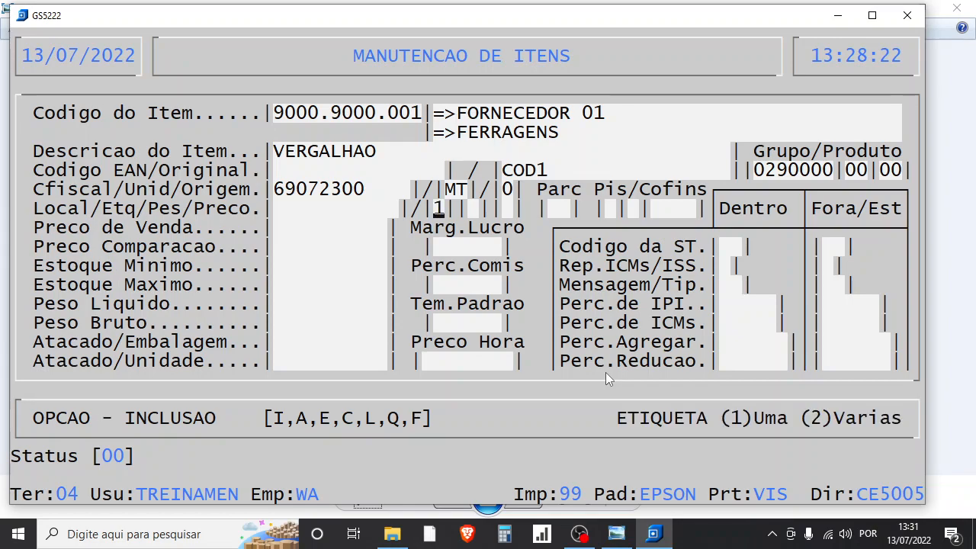
pyautogui.press('Return')
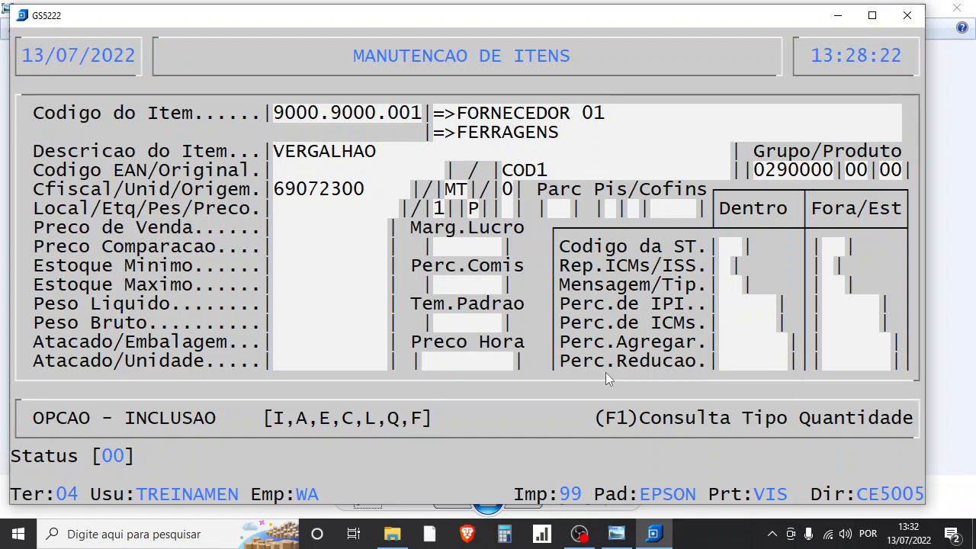
pyautogui.press('F1')
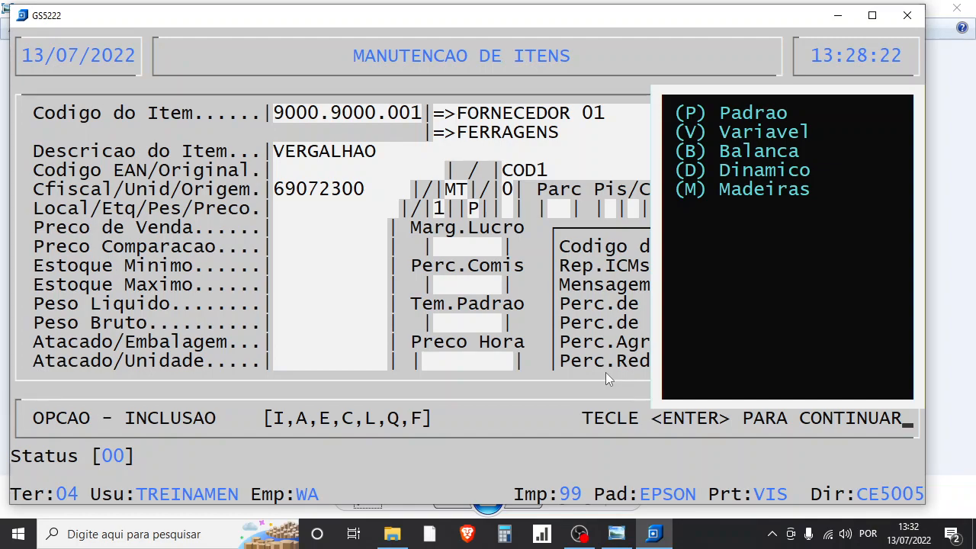
pyautogui.press('Return')
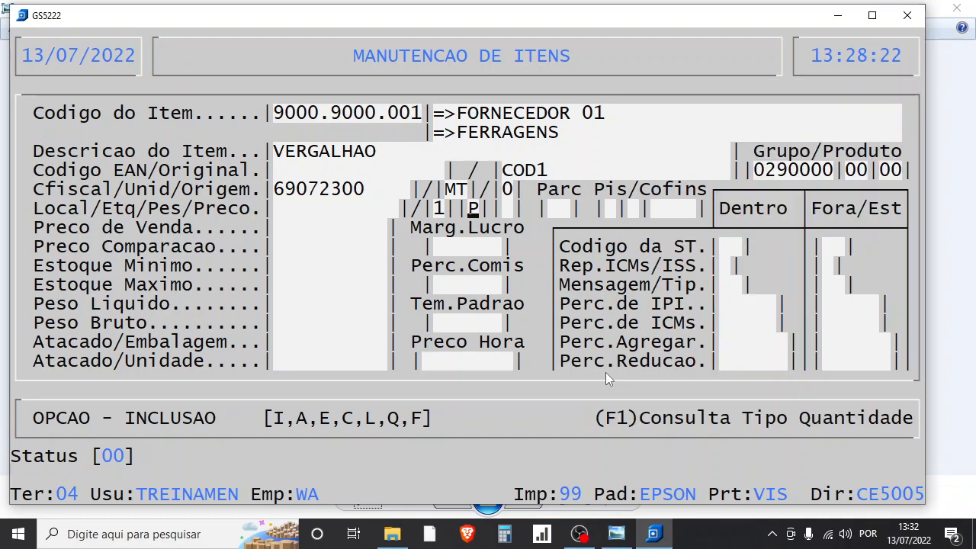
pyautogui.press('Return')
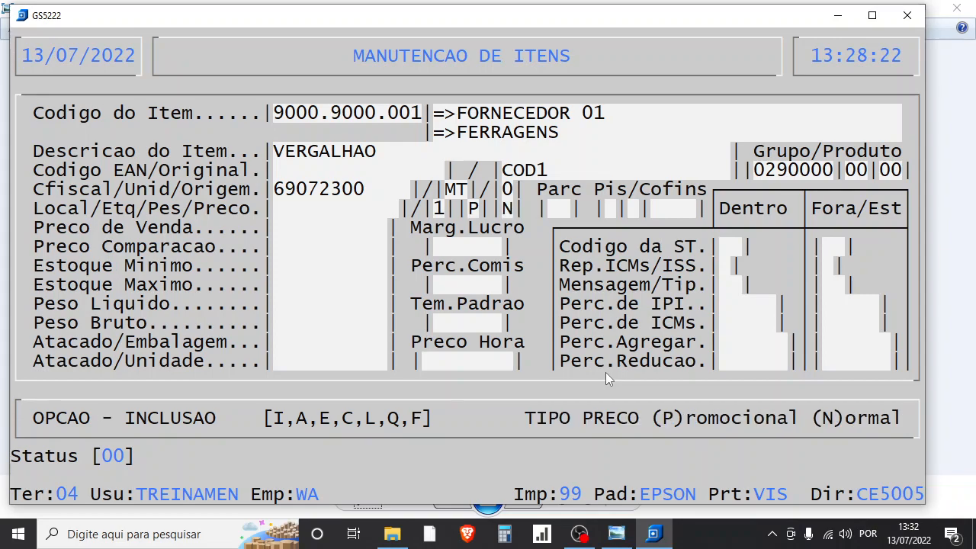
pyautogui.press('Return')
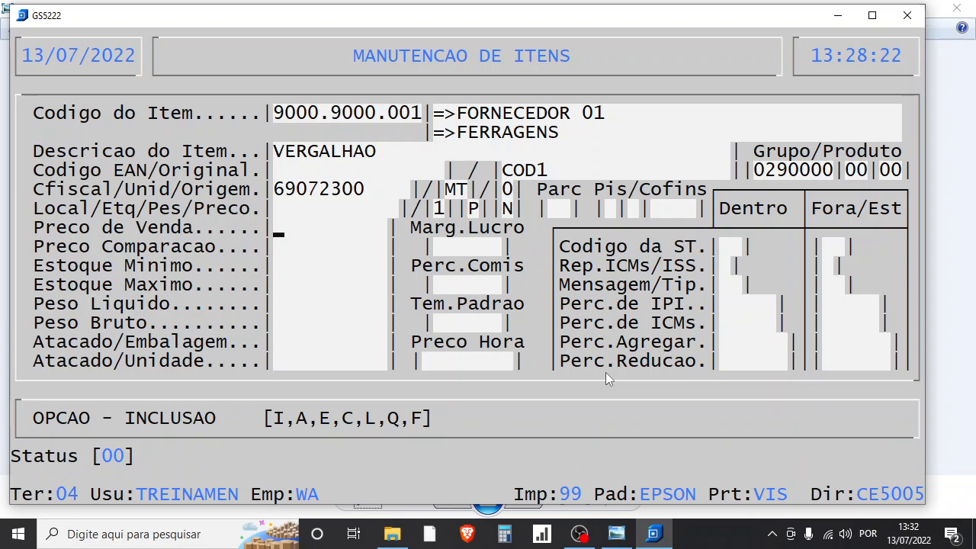
# - Set the sale price to 5,00, leave comparison price, stock limits, weights, margin and commission at zero, and keep Parc at 01
pyautogui.write('500')
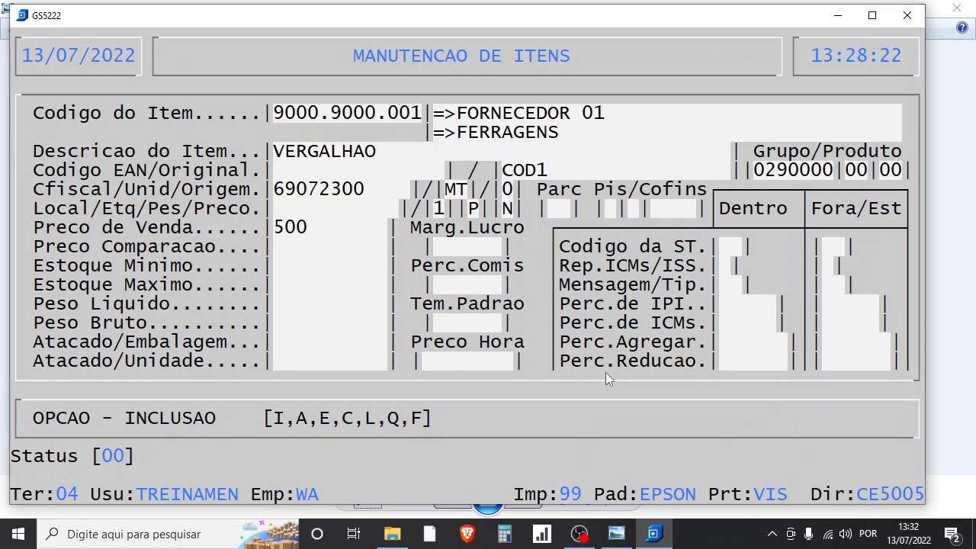
pyautogui.press('Return')
pyautogui.press('Return')
pyautogui.press('Return')
pyautogui.press('Return')
pyautogui.press('Return')
pyautogui.press('Return')
pyautogui.press('Return')
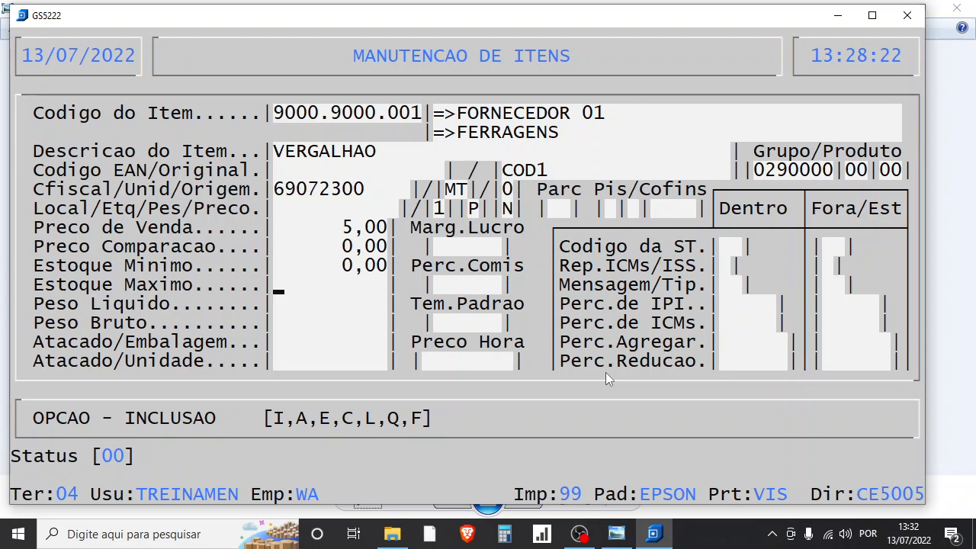
pyautogui.press('Return')
pyautogui.press('Return')
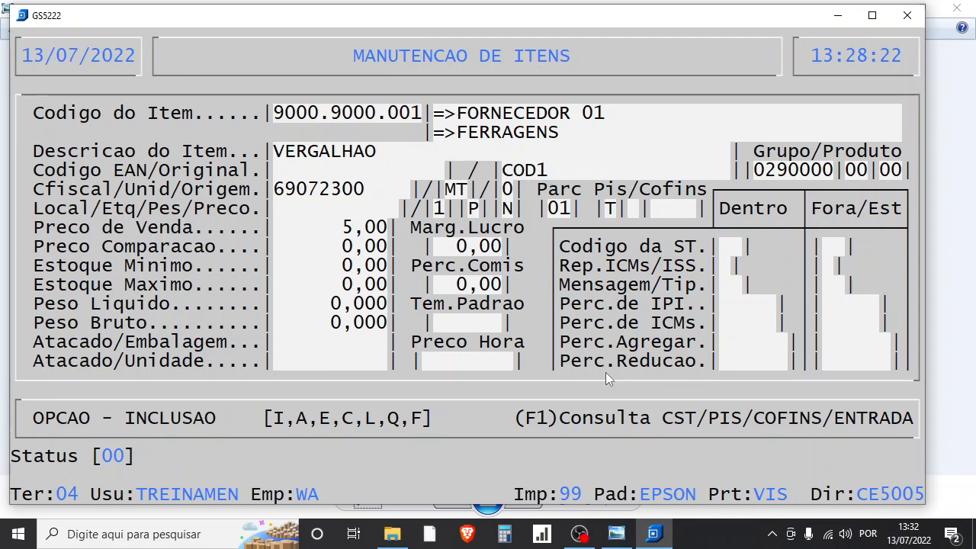
# - Enter I for both Pis/Cofins codes, change both to T, and accept nature code 0000
pyautogui.write('I|')
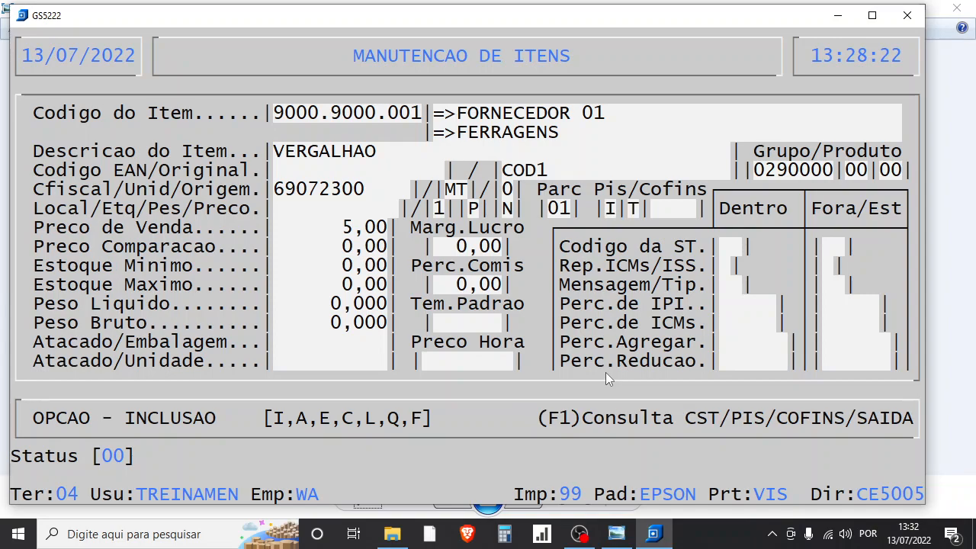
pyautogui.write('I')
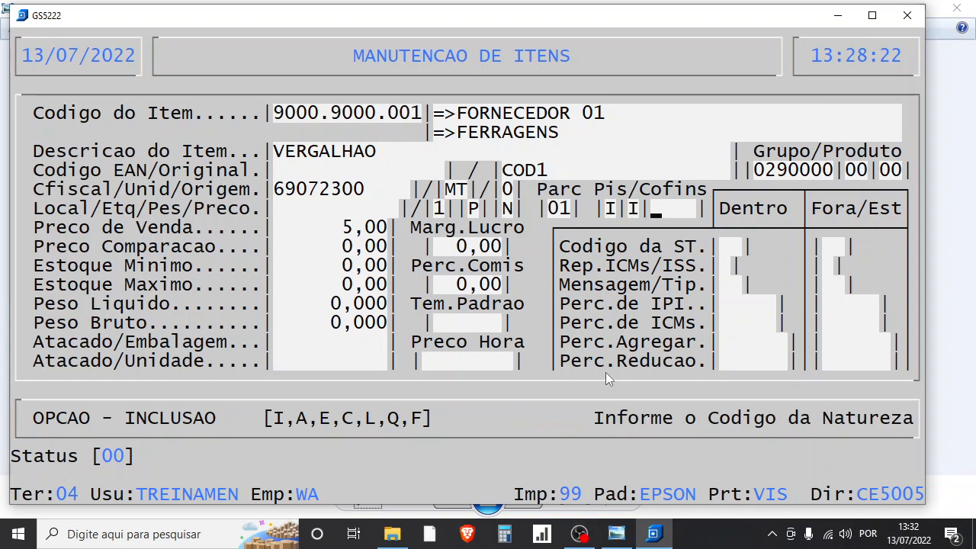
pyautogui.press('Up')
pyautogui.press('Up')
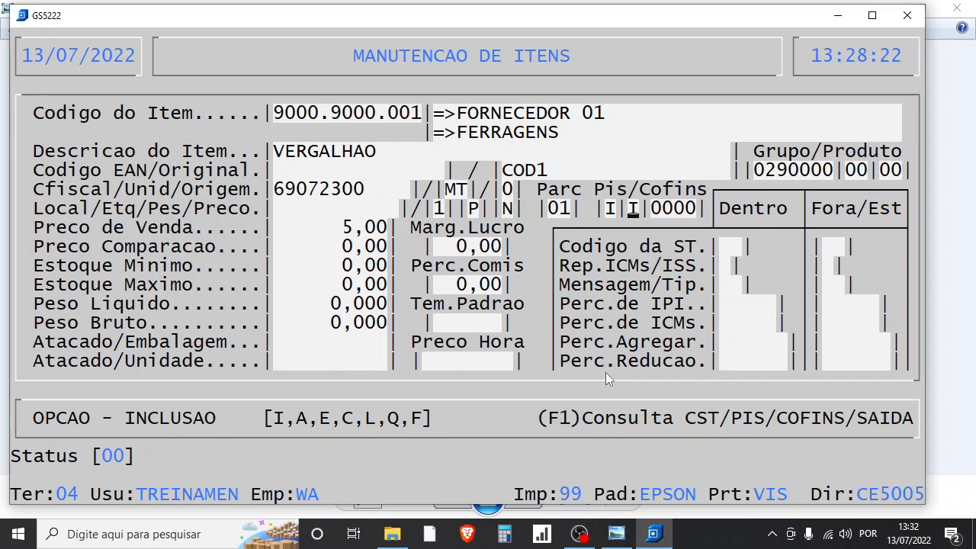
pyautogui.write('TT')
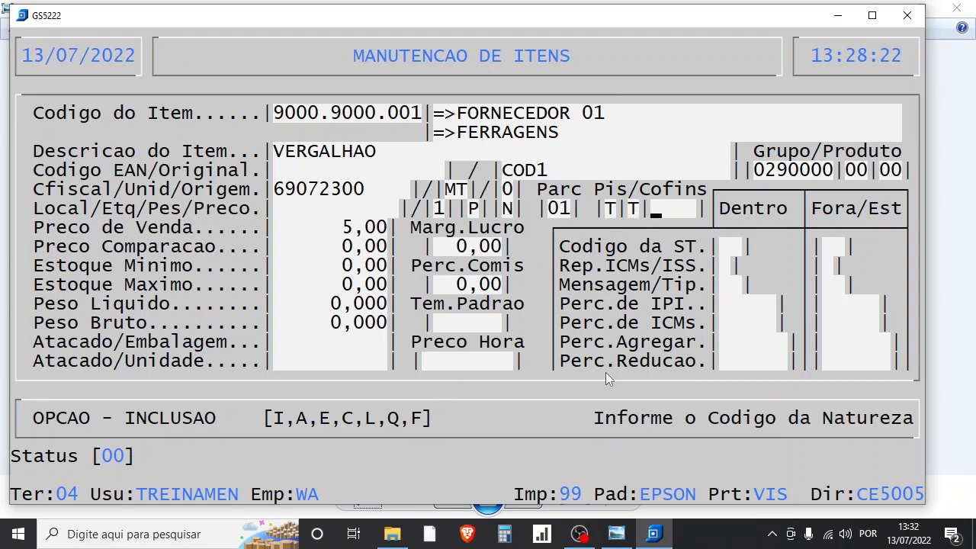
pyautogui.press('Return')
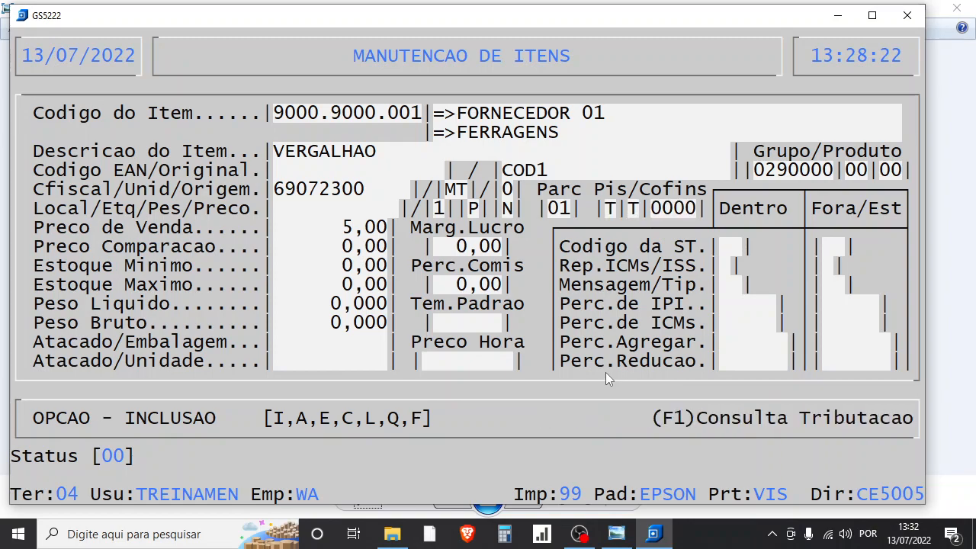
# - Fill the Dentro taxation with ST code 00 and 18,00 ICMS, leaving IPI, Agregar and Reducao at zero
pyautogui.write('00')
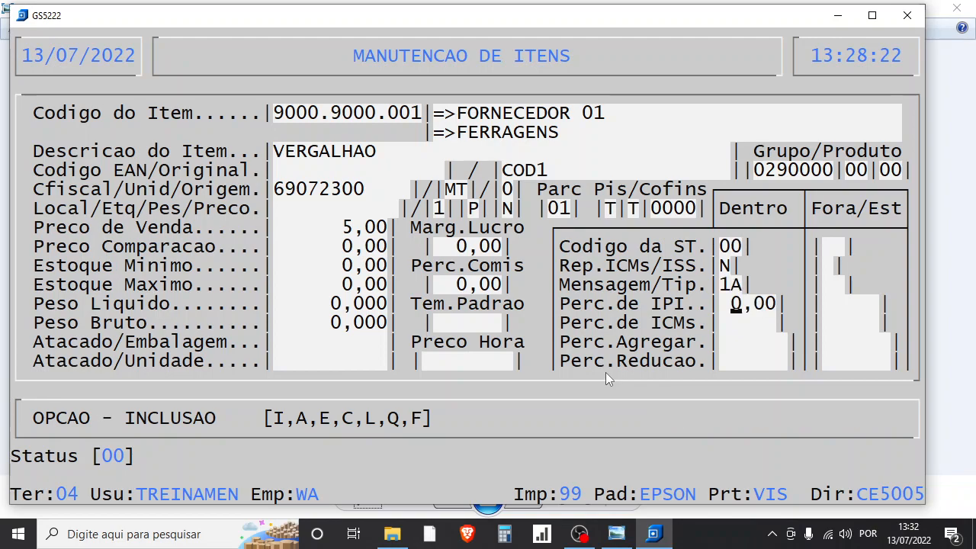
pyautogui.press('Return')
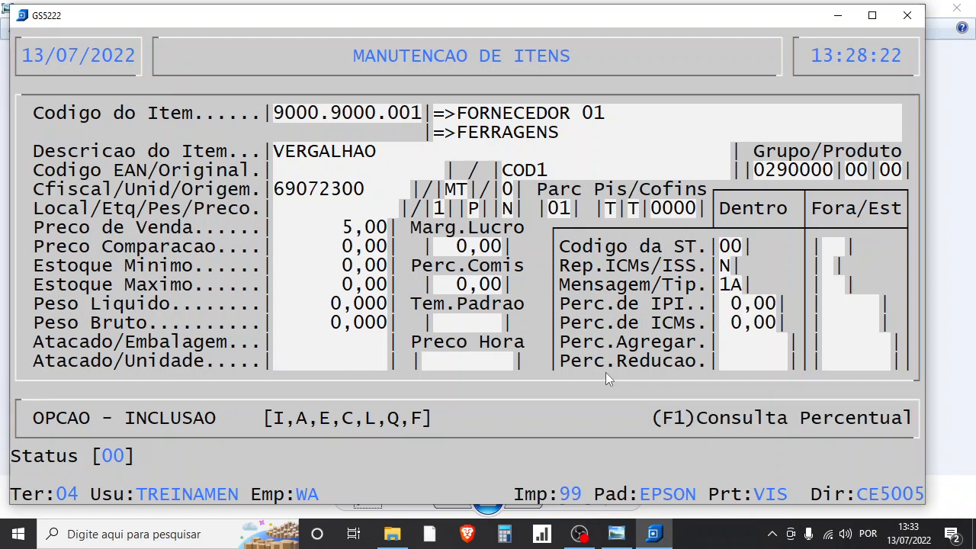
pyautogui.write('18')
pyautogui.press('Return')
pyautogui.press('Return')
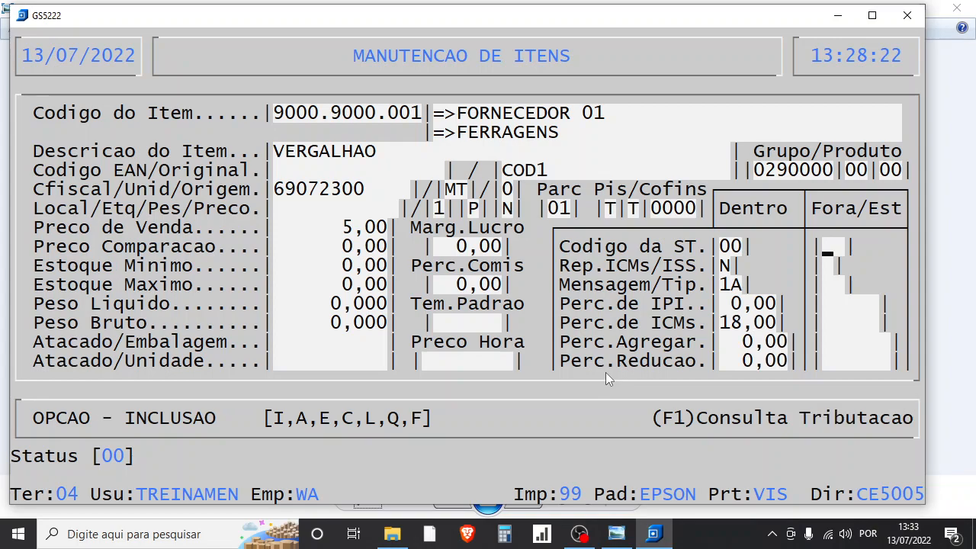
# - Fill the Fora/Est taxation with ST code 00, IPI at zero and 12,00 ICMS
pyautogui.write('00')
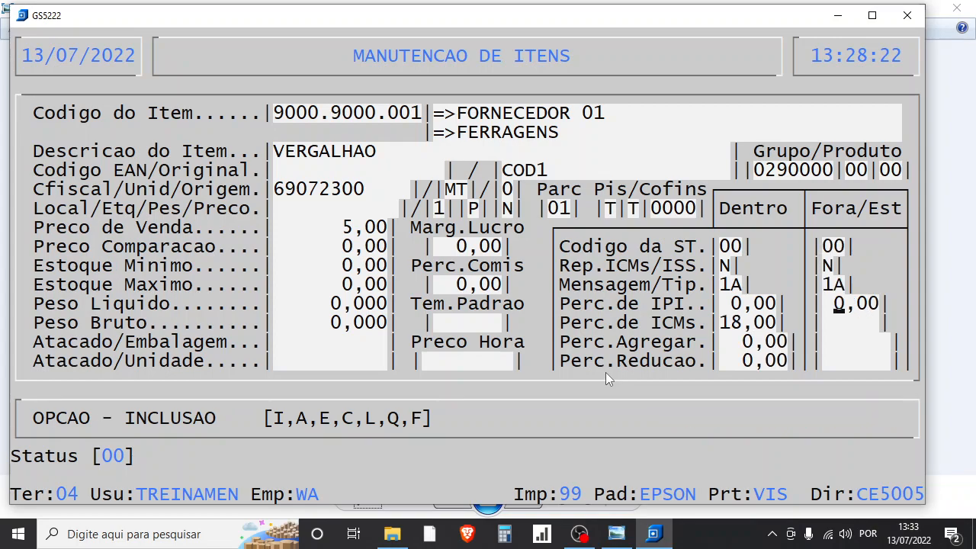
pyautogui.press('Return')
pyautogui.write('12')
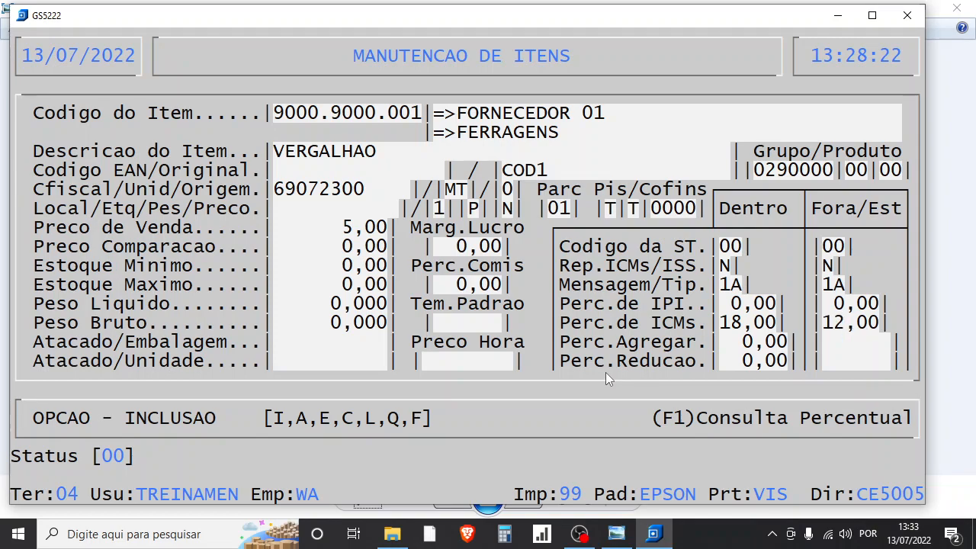
# - Return to the Pis/Cofins fields, set both the entry and exit codes to I, and accept nature code 0000
pyautogui.press('Escape')
pyautogui.press('Escape')
pyautogui.press('Escape')
pyautogui.press('Escape')
pyautogui.press('Escape')
pyautogui.press('Escape')
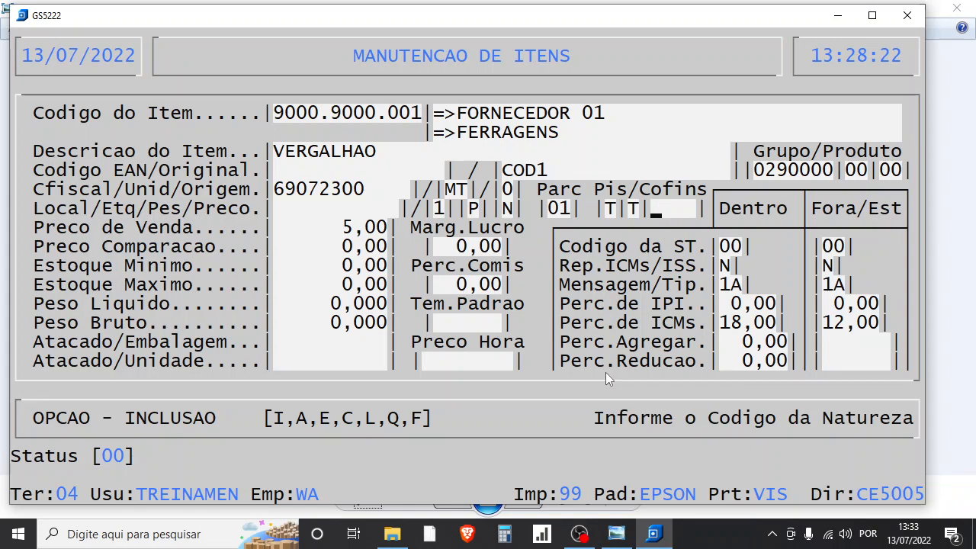
pyautogui.write('I|')
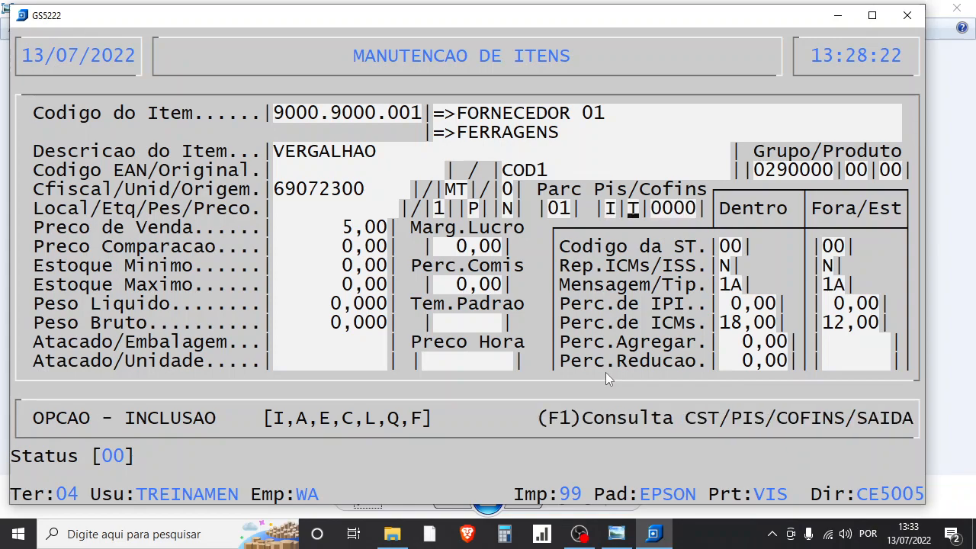
pyautogui.write('I')
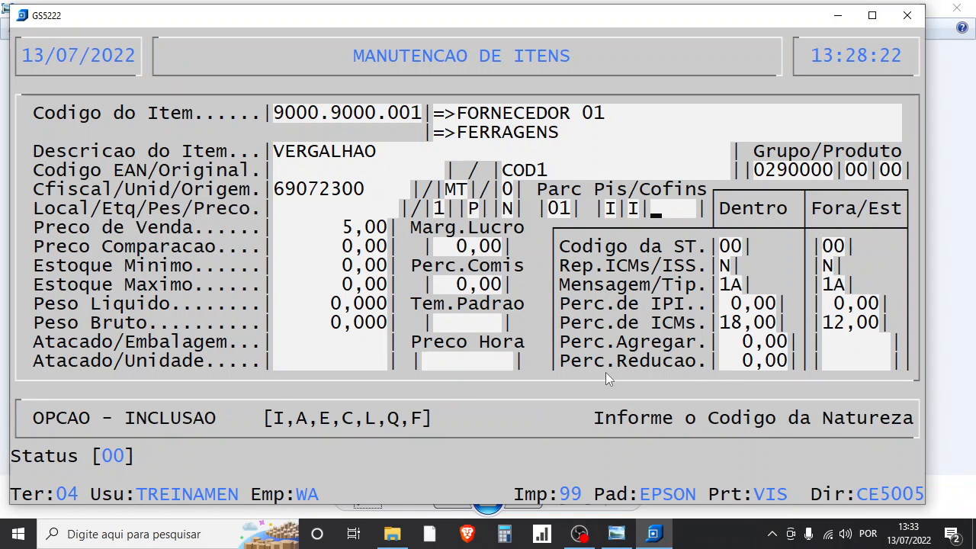
pyautogui.press('Return')
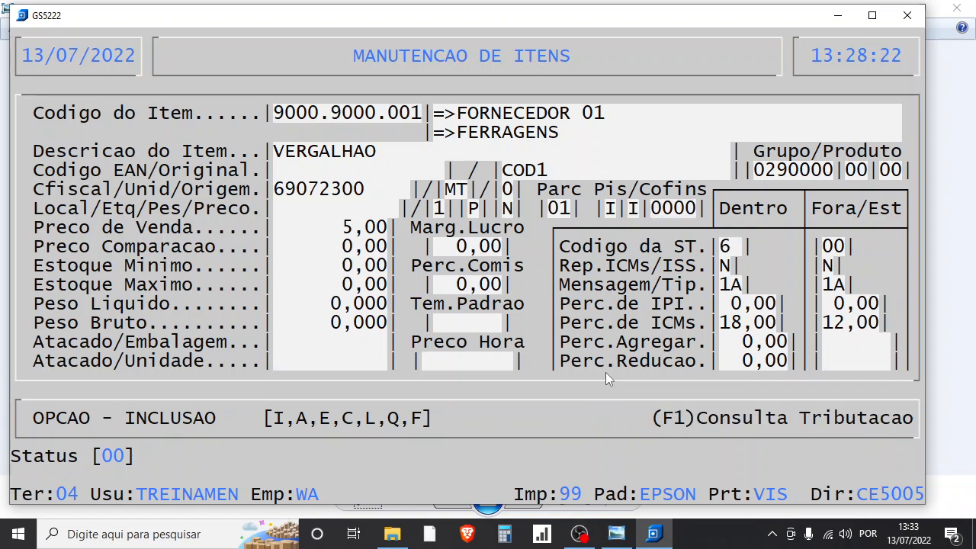
# - Set the ST code to 60 for both Dentro and Fora/Est, with Dentro ICMS at zero, and save the item
pyautogui.write('60')
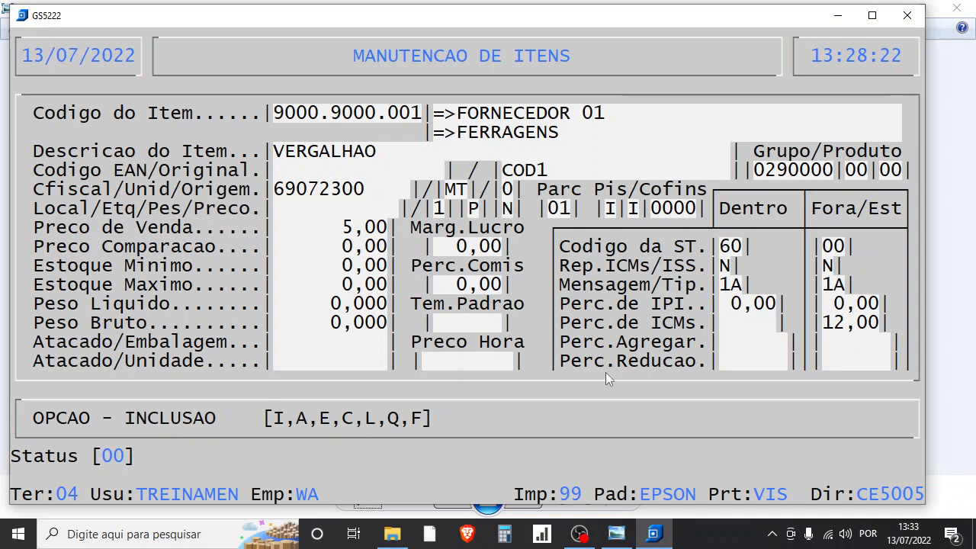
pyautogui.press('Return')
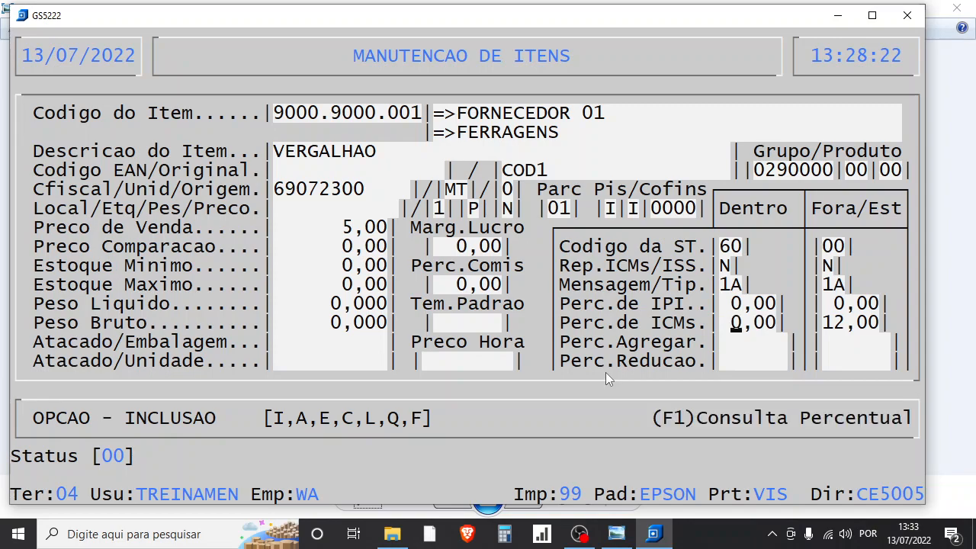
pyautogui.press('Return')
pyautogui.write('60')
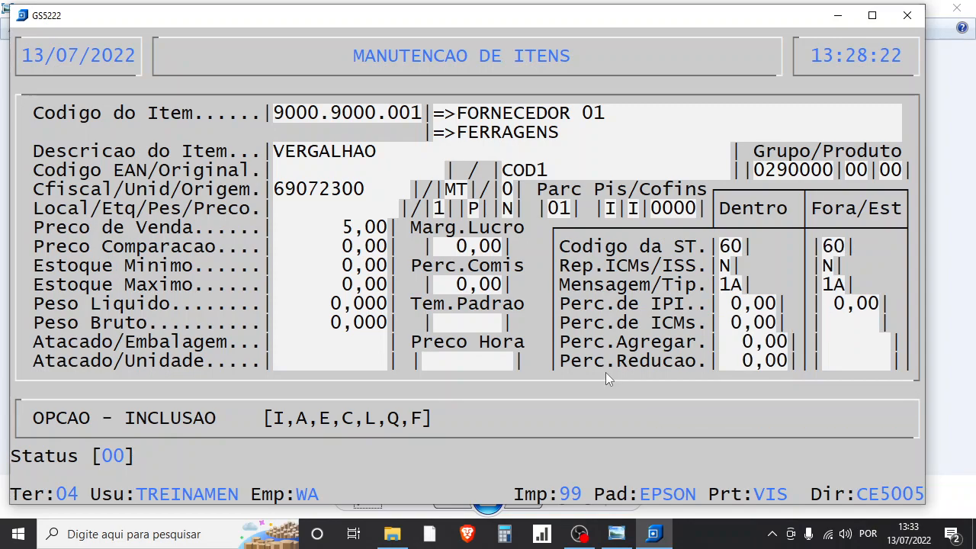
pyautogui.press('Return')
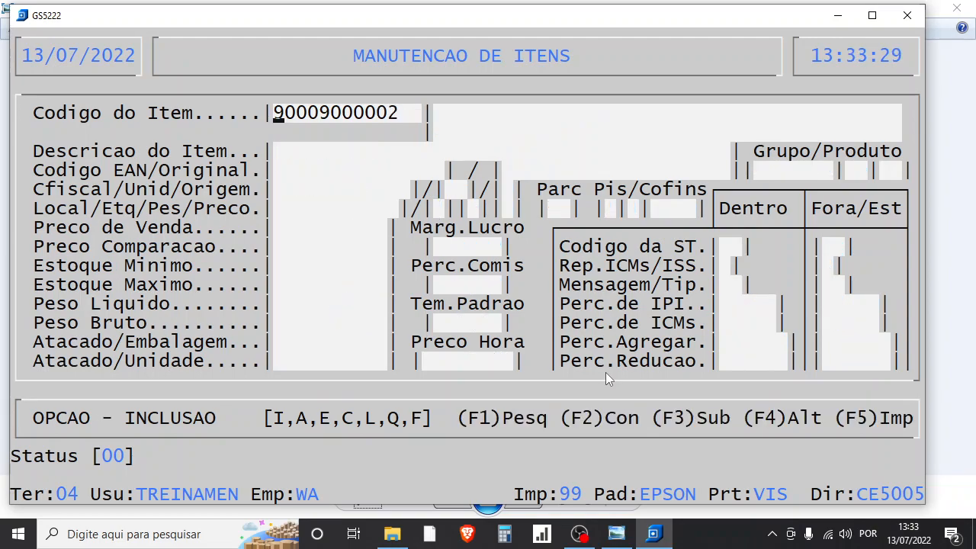
# - Start item 9000.9000.002 with the description VERGALHAO 2 and accept group/product 0290000, 00, 00
pyautogui.press('Return')
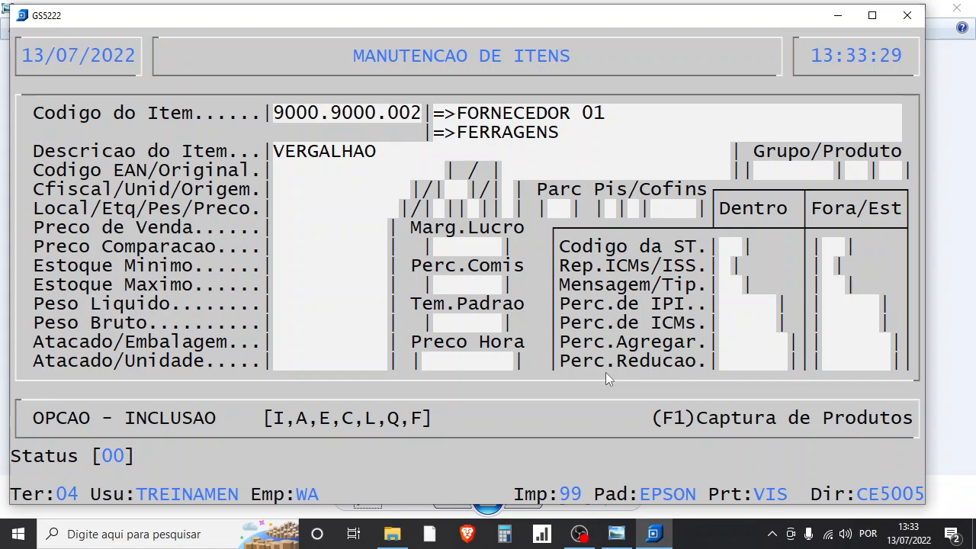
pyautogui.press('Right')
pyautogui.press('Right')
pyautogui.press('Right')
pyautogui.press('Right')
pyautogui.press('Right')
pyautogui.press('Right')
pyautogui.press('Right')
pyautogui.press('Right')
pyautogui.press('Right')
pyautogui.press('Right')
pyautogui.write('2')
pyautogui.press('Return')
pyautogui.press('Return')
pyautogui.press('Return')
# - Leave the EAN code blank, set the original code to COD2, and accept fiscal classification 69072300
pyautogui.press('Return')
pyautogui.press('Return')
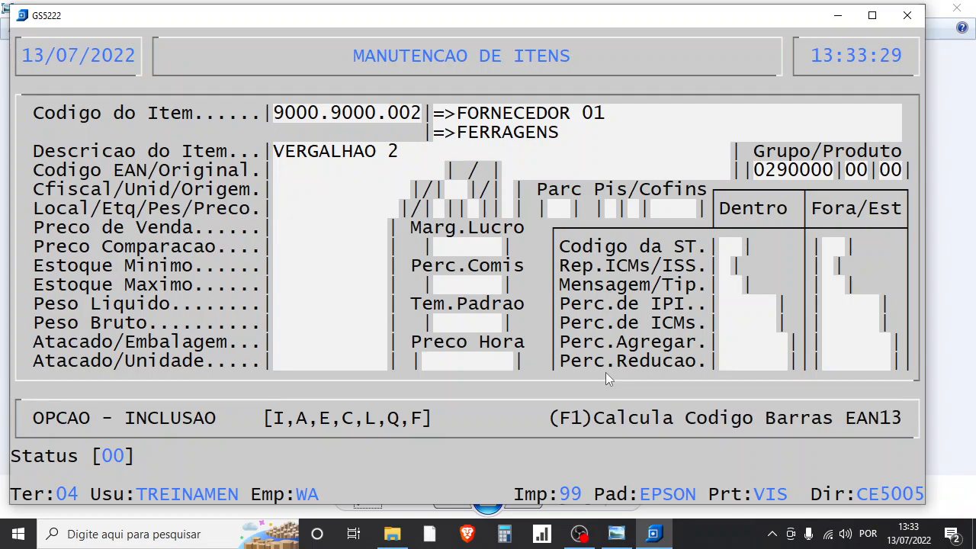
pyautogui.press('Return')
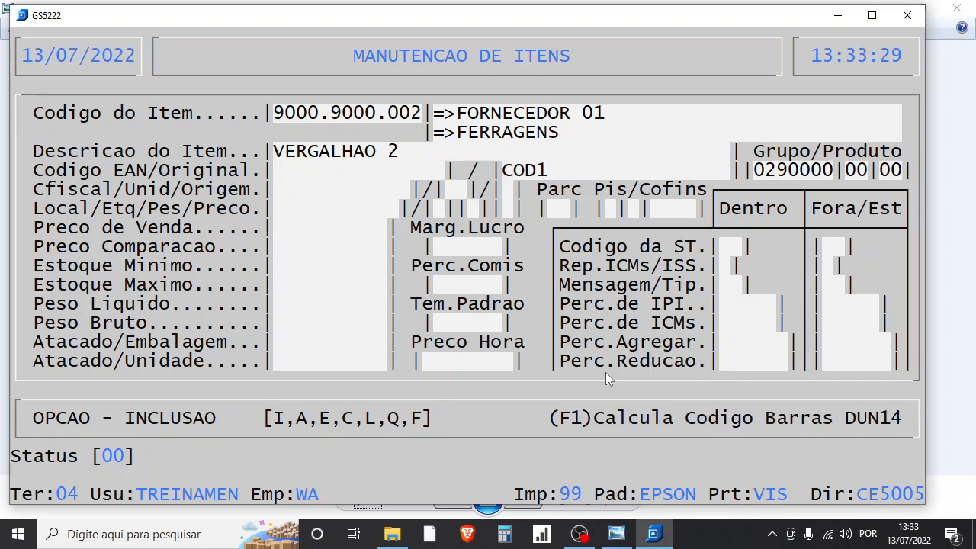
pyautogui.press('Right')
pyautogui.write('2')
pyautogui.press('Return')
pyautogui.press('Return')
# - Accept unit MT, set the origin to 0, and keep the location blank with label quantity 1
pyautogui.press('Return')
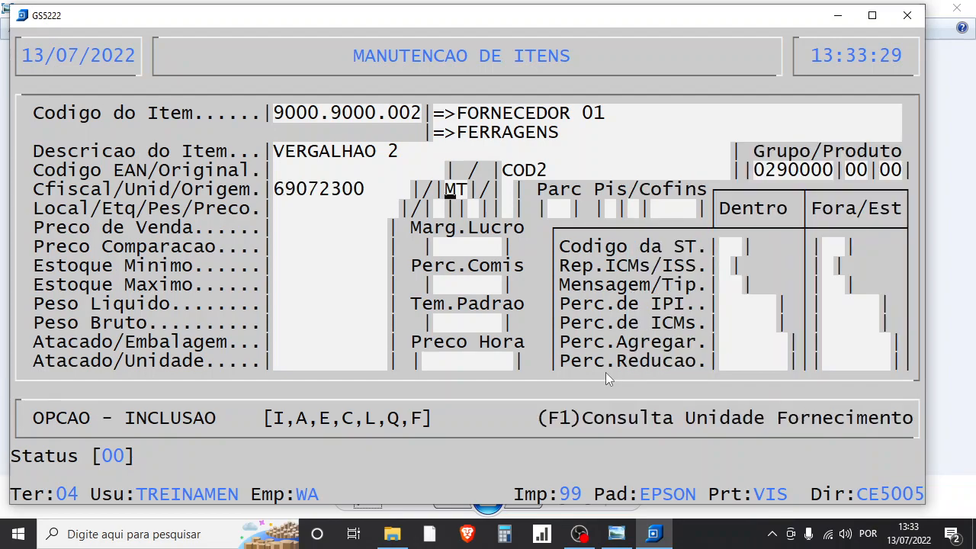
pyautogui.press('Return')
pyautogui.write('0')
pyautogui.press('Return')
pyautogui.press('Return')
pyautogui.press('Return')
pyautogui.press('Return')
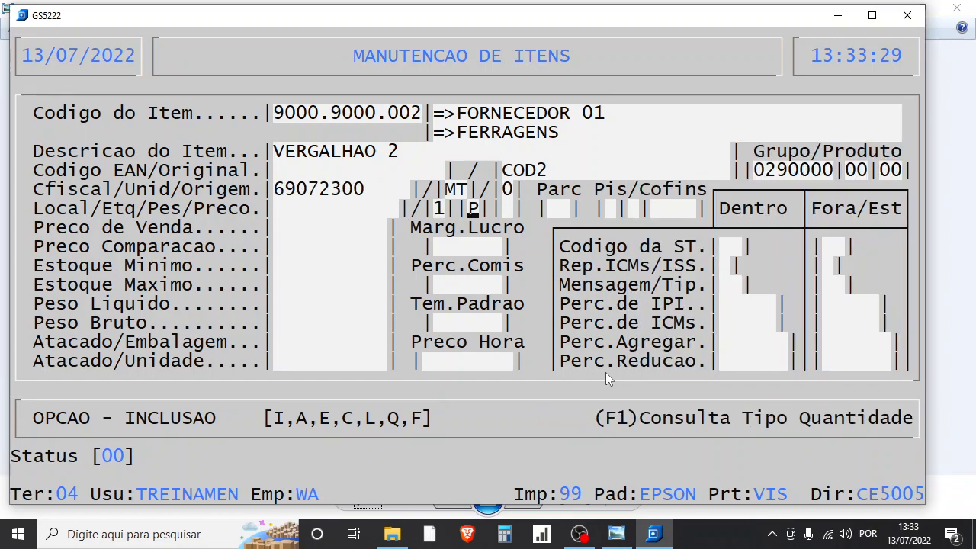
# - Set the sale price to 10,00 and leave the comparison price and minimum and maximum stock at zero
pyautogui.write('1')
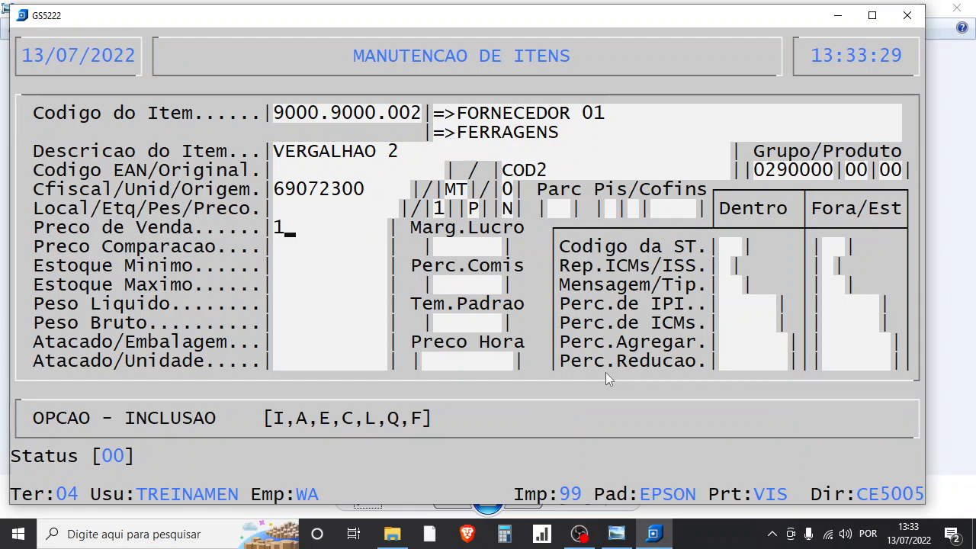
pyautogui.write('000')
pyautogui.press('Return')
pyautogui.press('Return')
pyautogui.press('Return')
pyautogui.press('Return')
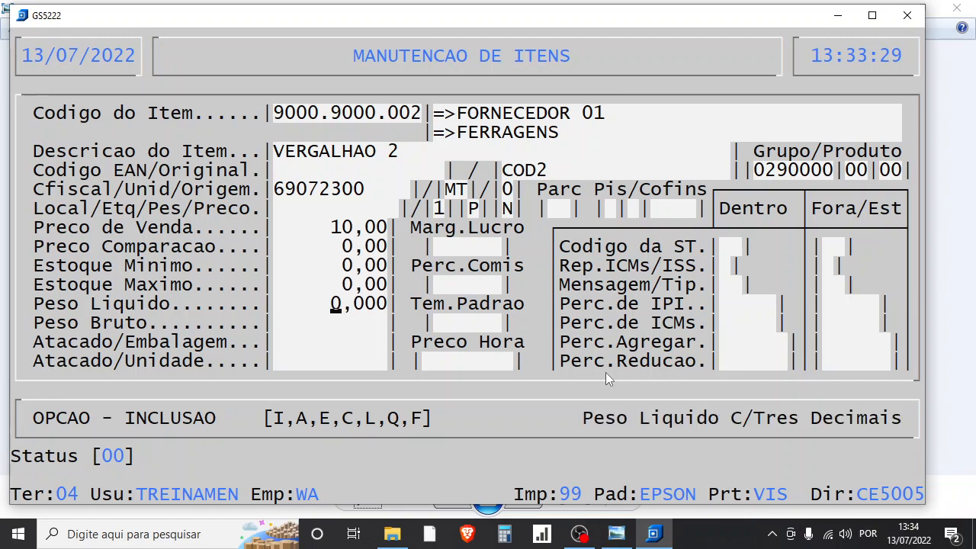
# - Accept zero weights, margin and commission, keep Pis/Cofins I, I, 0000 and ST code 60, save VERGALHAO 2 and leave inclusion mode
pyautogui.press('Return')
pyautogui.press('Return')
pyautogui.press('Return')
pyautogui.press('Return')
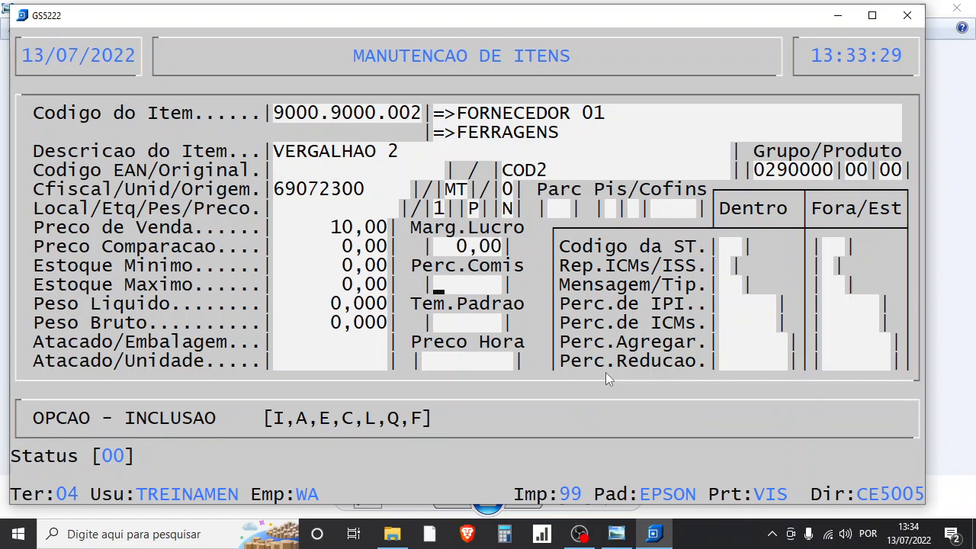
pyautogui.press('Return')
pyautogui.press('Return')
pyautogui.press('Return')
pyautogui.press('Return')
pyautogui.press('Return')
pyautogui.press('Return')
pyautogui.press('Return')
pyautogui.press('Return')
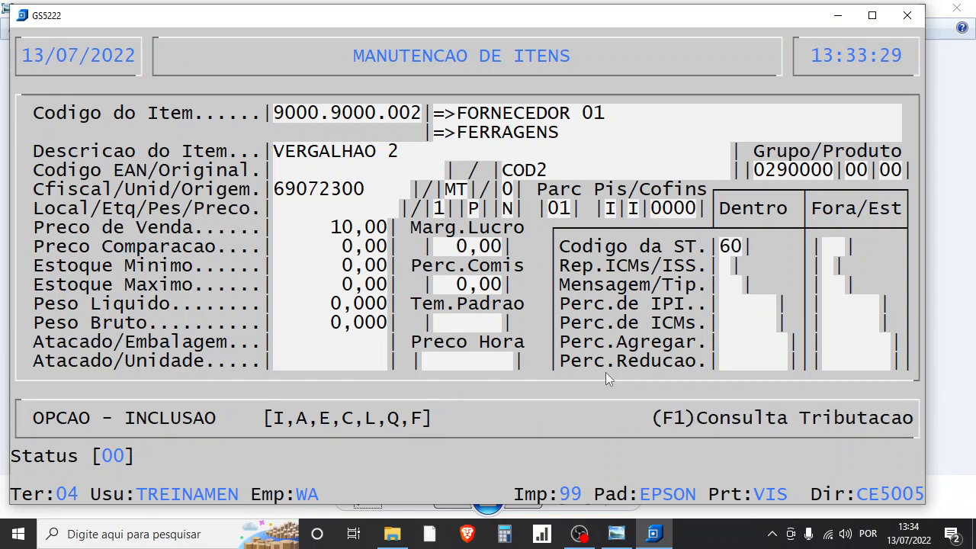
pyautogui.press('Return')
pyautogui.press('Return')
pyautogui.press('Return')
pyautogui.press('Return')
pyautogui.press('Return')
pyautogui.press('Return')
pyautogui.press('Return')
pyautogui.press('Return')
pyautogui.press('Return')
pyautogui.press('Return')
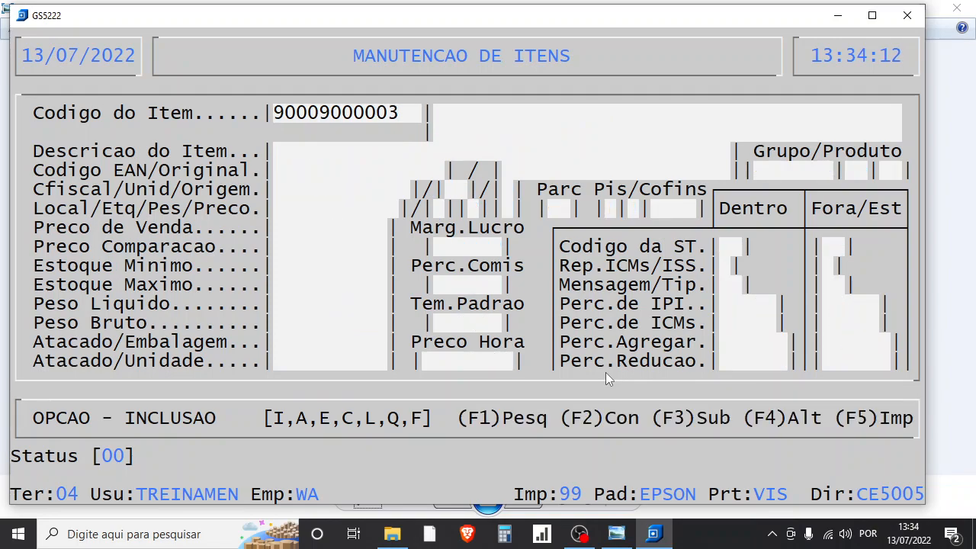
pyautogui.press('Escape')
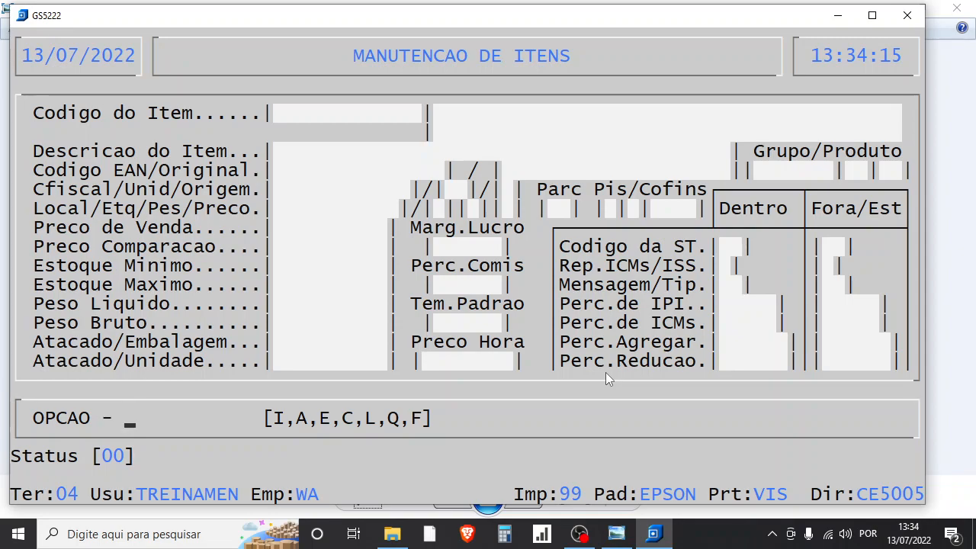
# - Switch item maintenance to ALTERACAO and search the items by name for VERG
pyautogui.press('a')
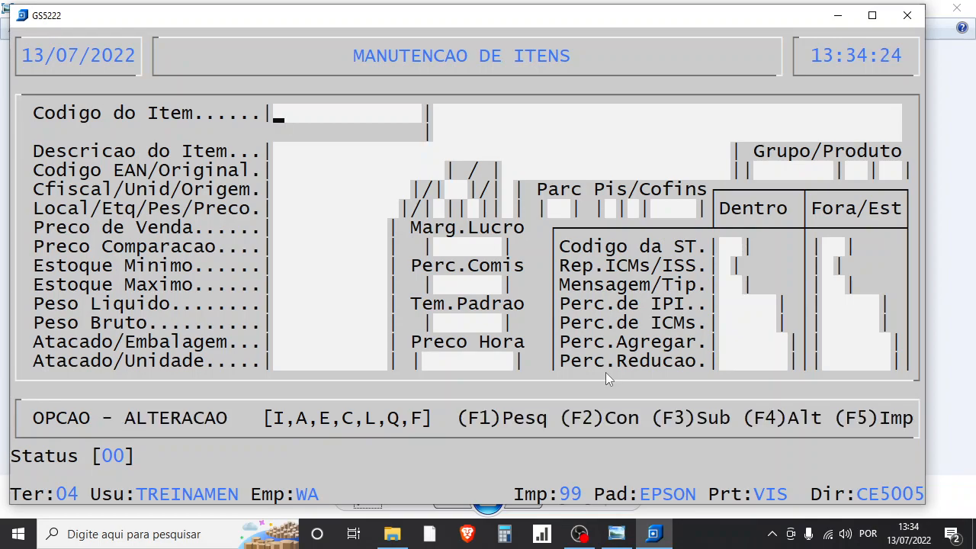
pyautogui.press('F1')
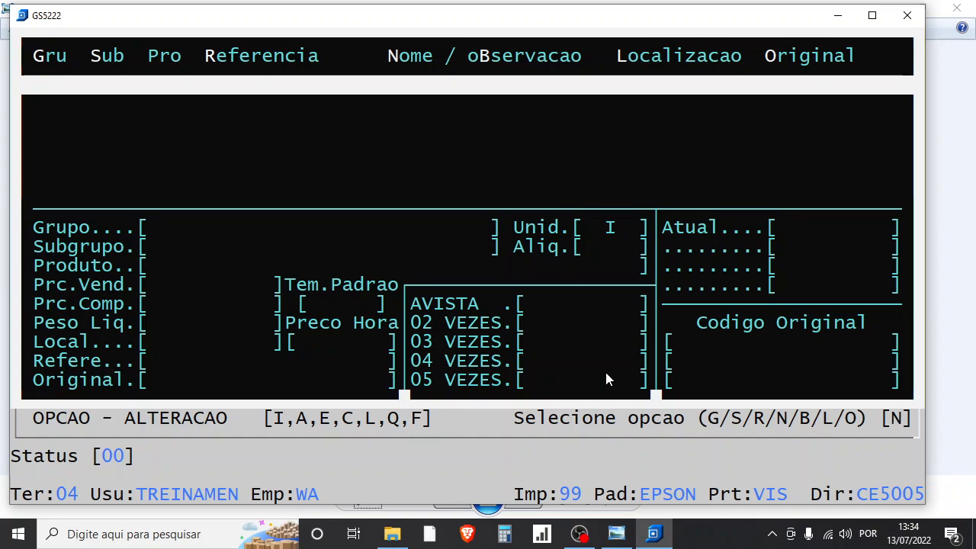
pyautogui.press('Return')
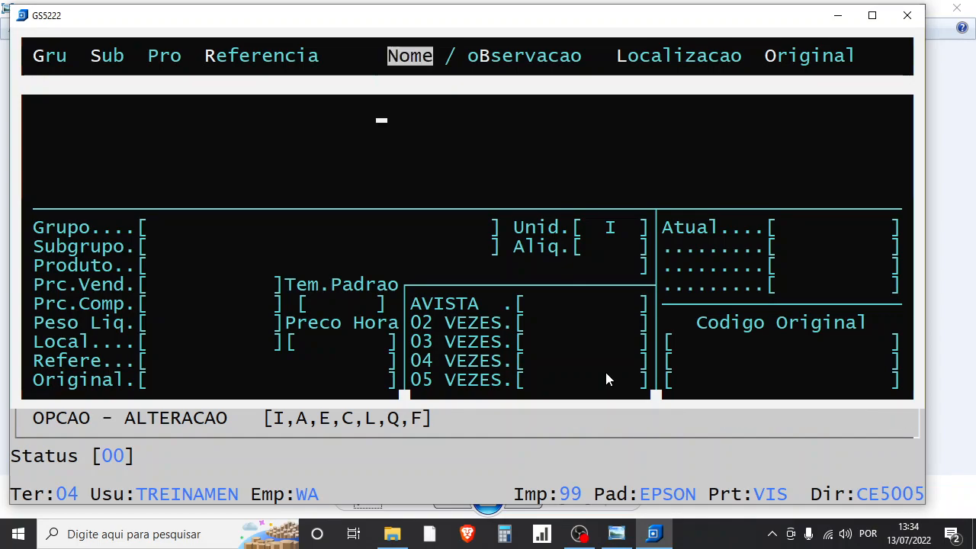
pyautogui.write('VERG')
pyautogui.press('Return')
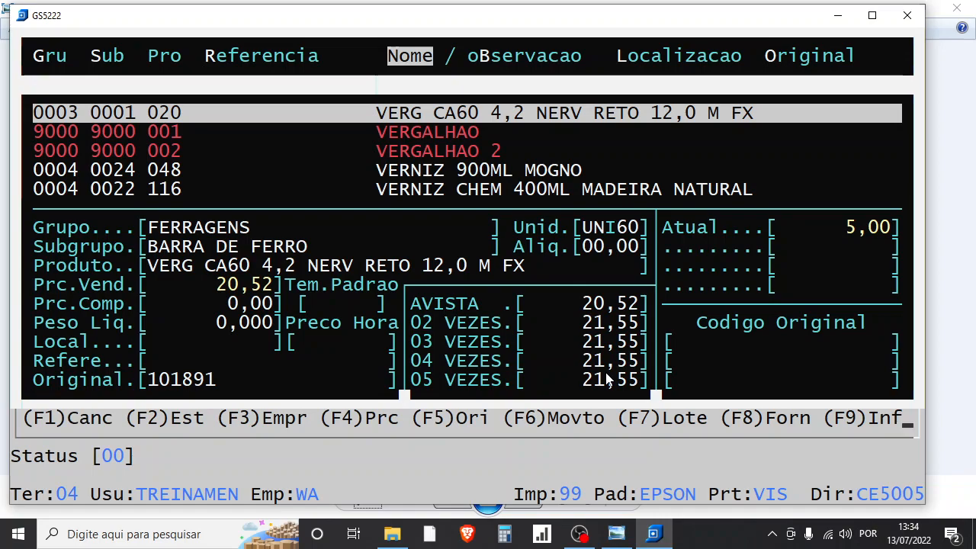
# - Compare the VERG entries in the search list and open VERGALHAO 2 for alteration
pyautogui.press('Down')
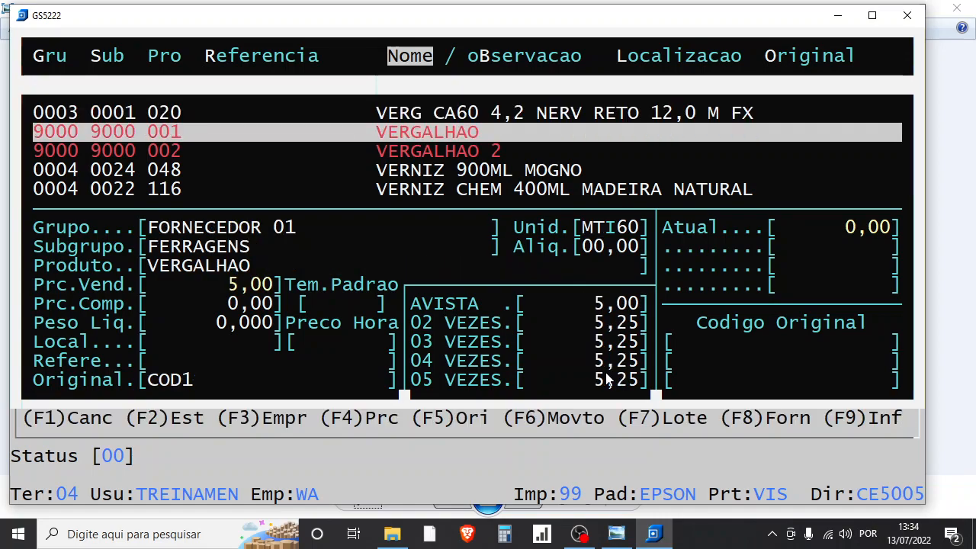
pyautogui.press('Up')
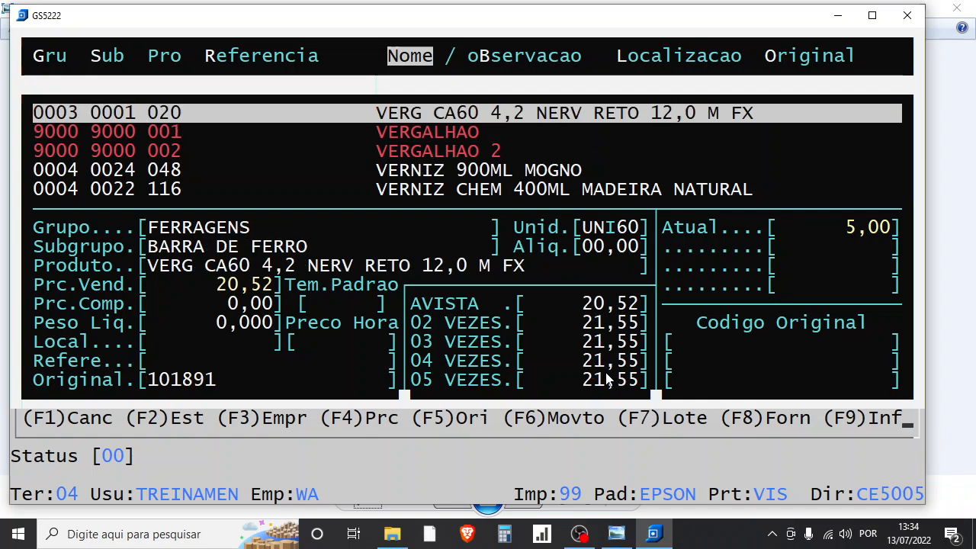
pyautogui.press('Down')
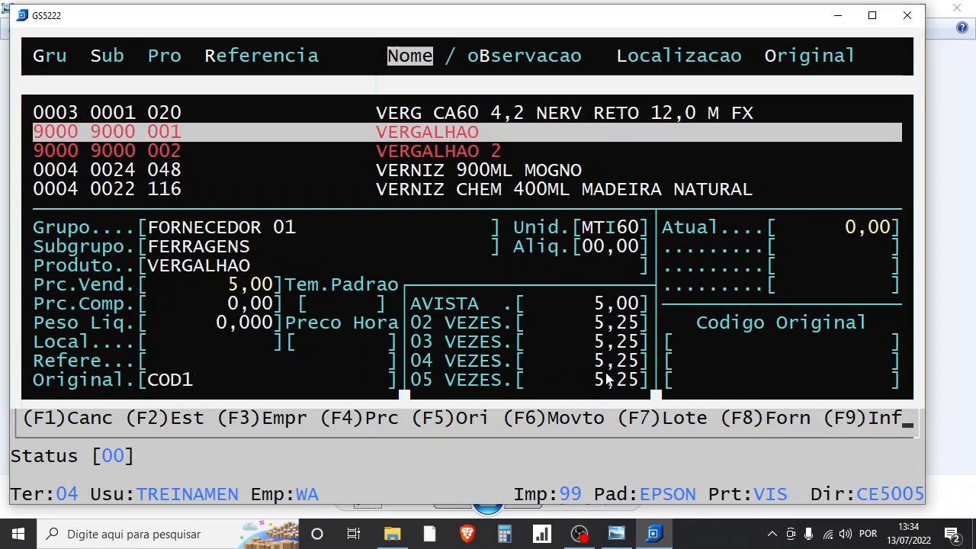
pyautogui.press('Up')
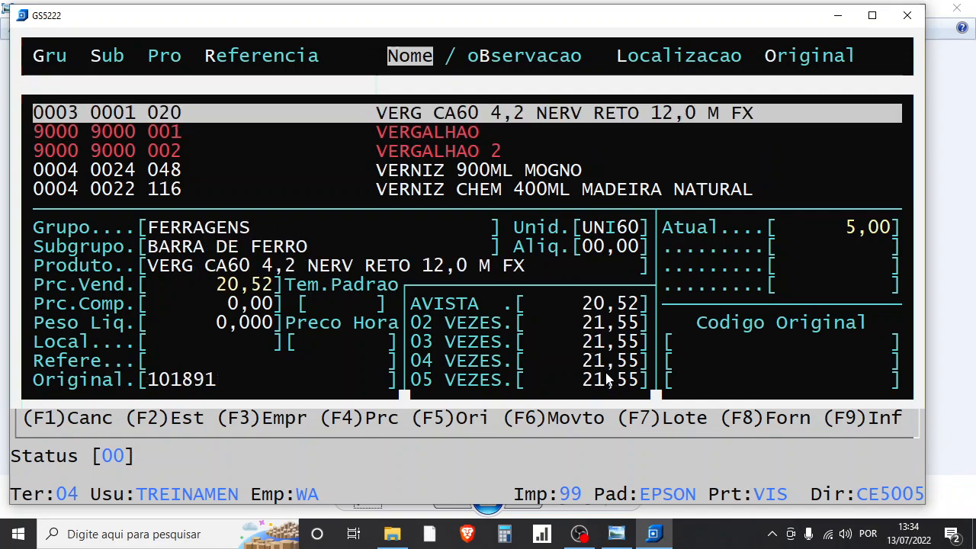
pyautogui.press('Down')
pyautogui.press('Down')
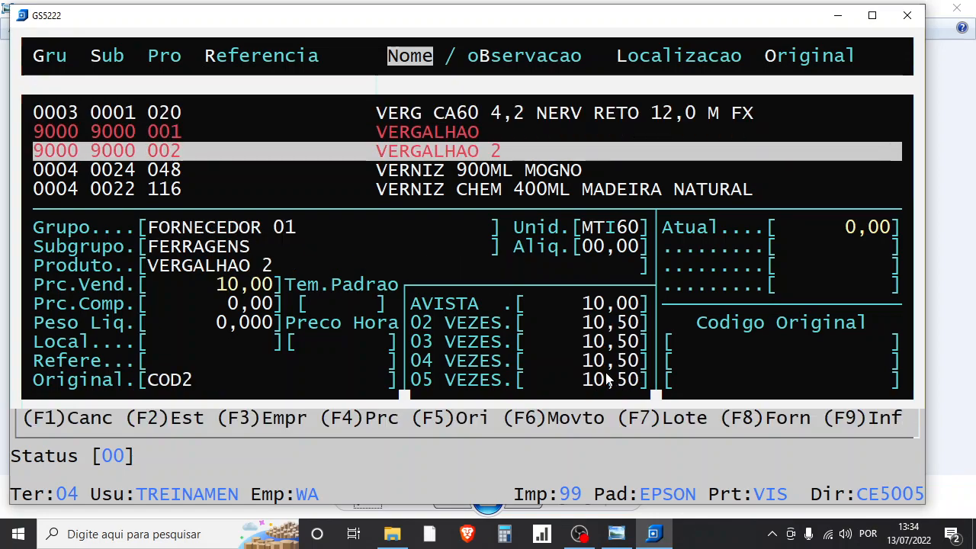
pyautogui.press('Return')
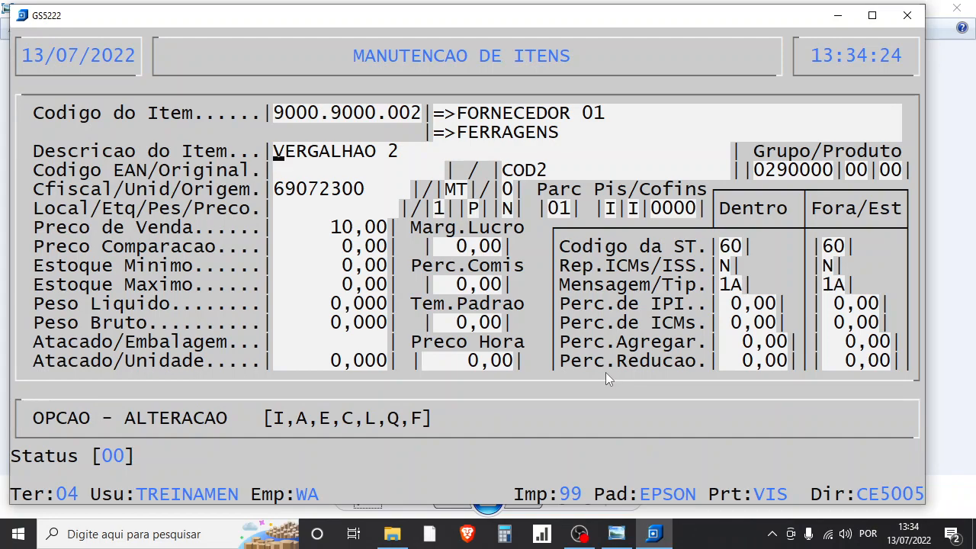
# - Keep the description, group, codes and unit of VERGALHAO 2, and set its sale price to 12,00
pyautogui.press('Return')
pyautogui.press('Return')
pyautogui.press('Return')
pyautogui.press('Return')
pyautogui.press('Return')
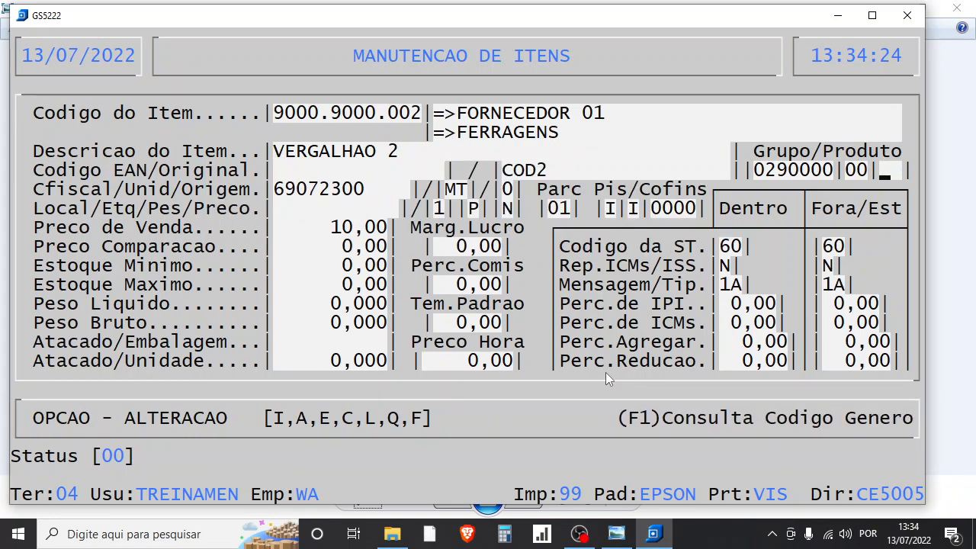
pyautogui.press('Return')
pyautogui.press('Return')
pyautogui.press('Return')
pyautogui.press('Return')
pyautogui.press('Return')
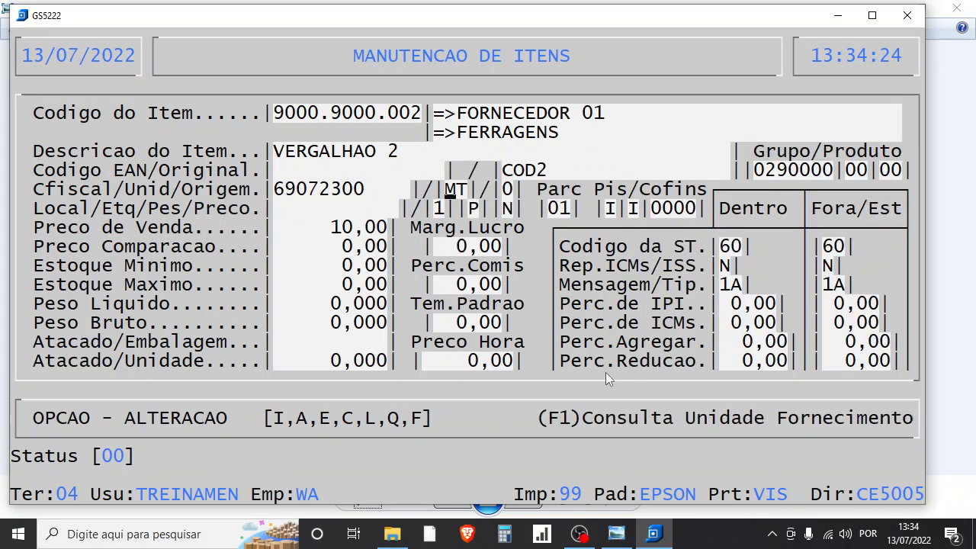
pyautogui.press('Return')
pyautogui.press('Return')
pyautogui.press('Return')
pyautogui.press('Return')
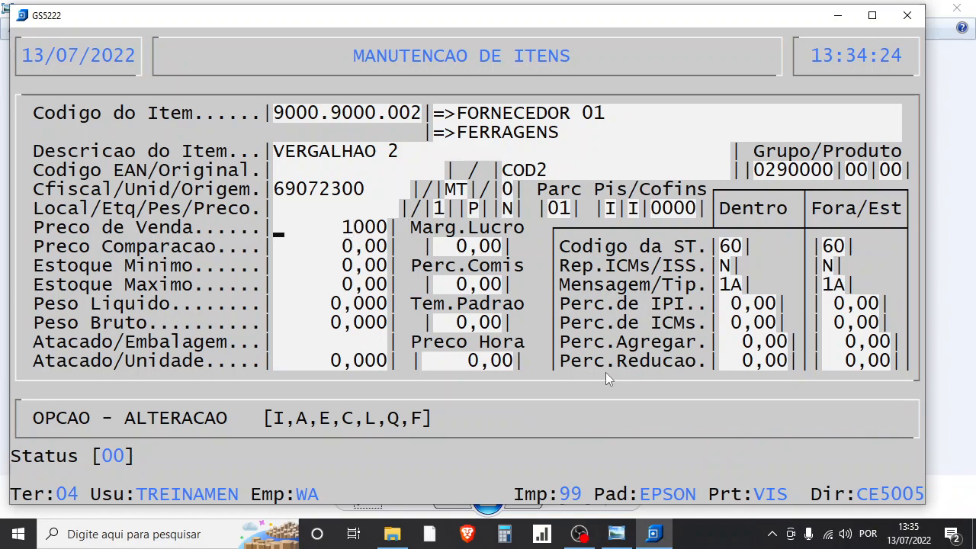
pyautogui.write('12')
pyautogui.write('00')
pyautogui.press('Return')
pyautogui.press('Return')
pyautogui.press('Return')
pyautogui.press('Return')
pyautogui.press('Return')
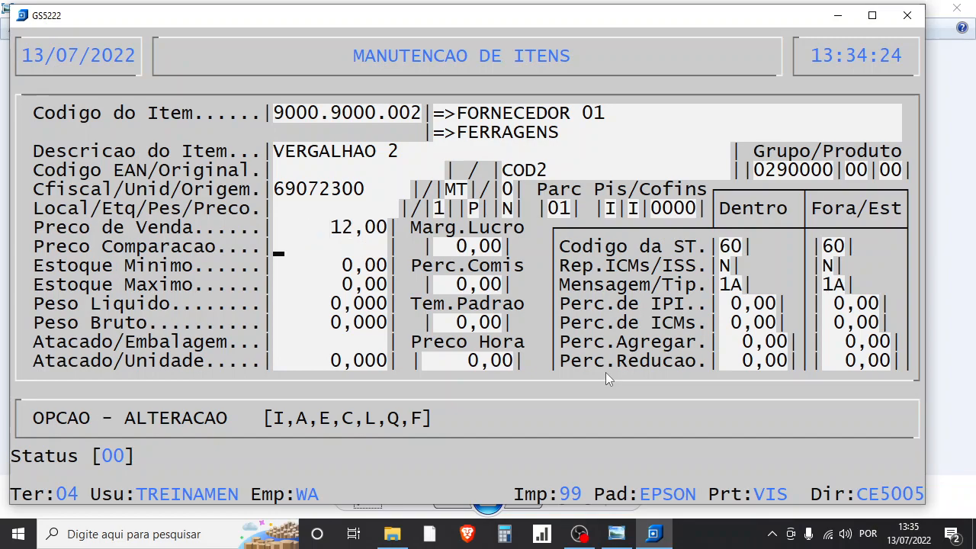
# - Accept the remaining stock, weight and tax fields to save VERGALHAO 2, and exit item maintenance
pyautogui.press('Return')
pyautogui.press('Return')
pyautogui.press('Return')
pyautogui.press('Return')
pyautogui.press('Return')
pyautogui.press('Return')
pyautogui.press('Return')
pyautogui.press('Return')
pyautogui.press('Return')
pyautogui.press('Return')
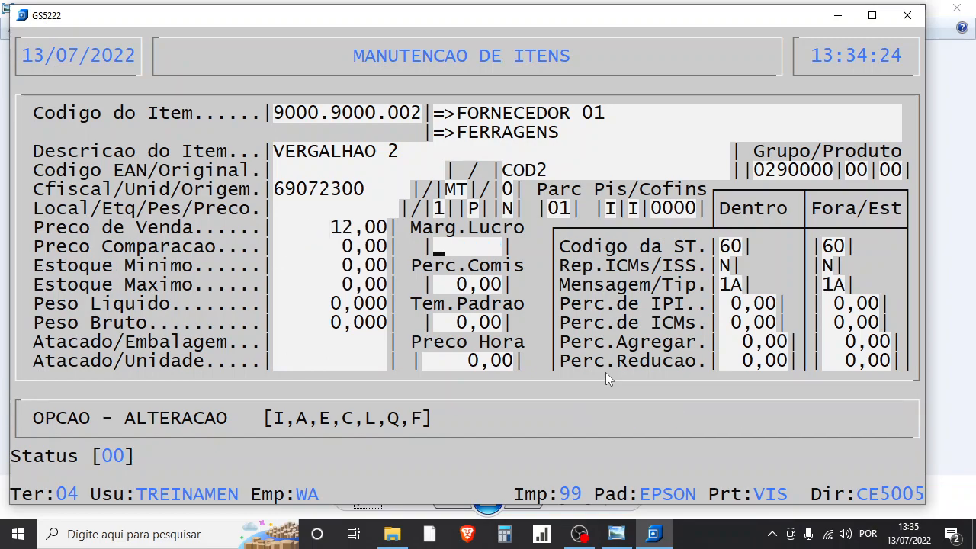
pyautogui.press('Return')
pyautogui.press('Return')
pyautogui.press('Return')
pyautogui.press('Return')
pyautogui.press('Return')
pyautogui.press('Return')
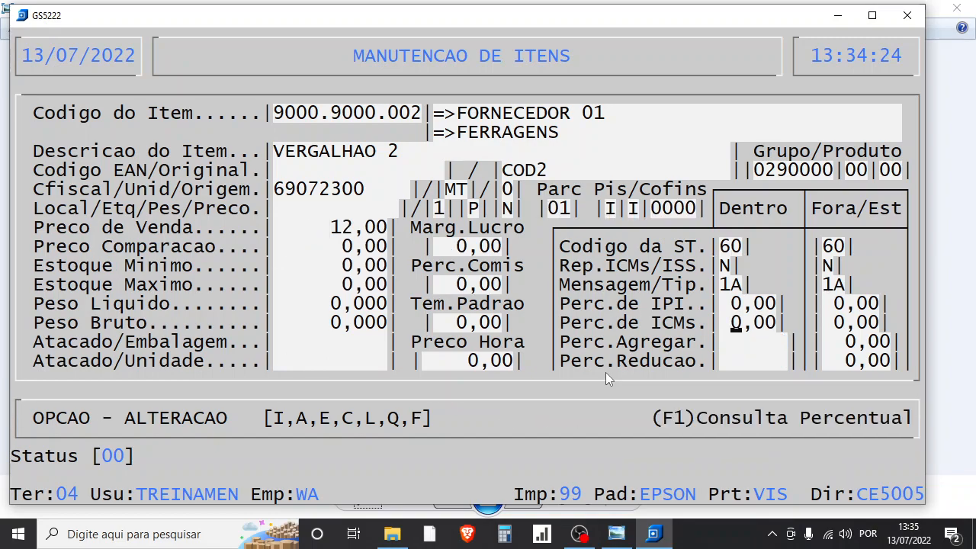
pyautogui.press('Return')
pyautogui.press('Return')
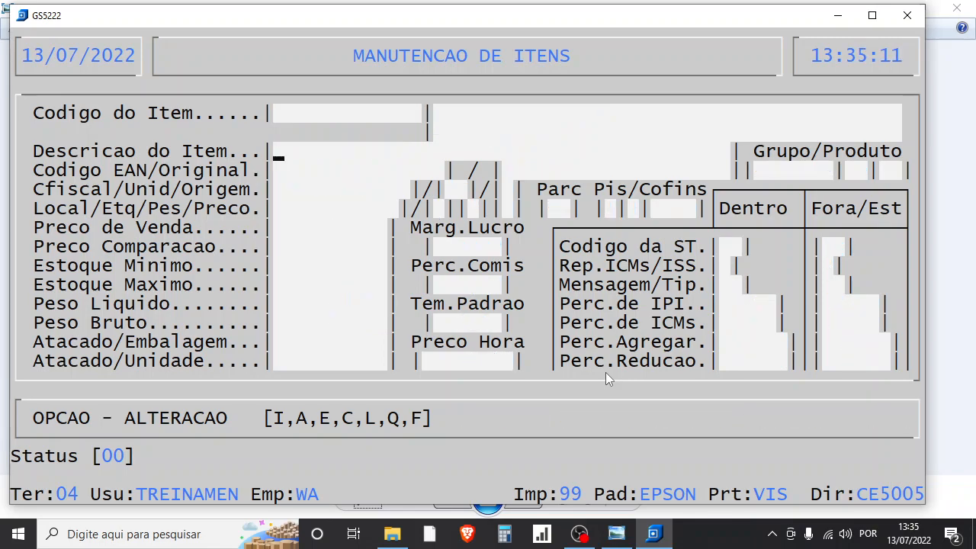
pyautogui.press('Escape')
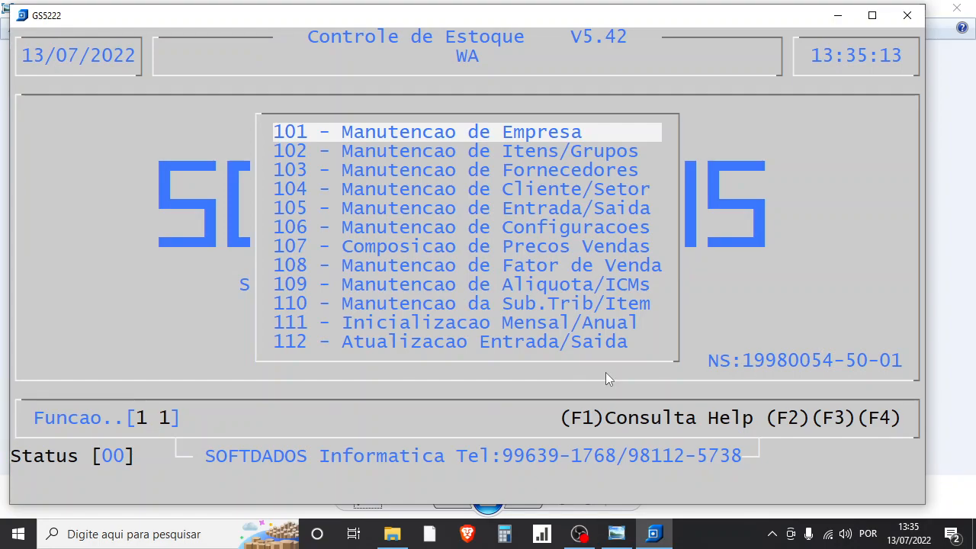
# - Open function 35, the individual price alteration form (ALTERACAO INDIVIDUAL DE PRECOS)
pyautogui.write('35')
pyautogui.press('Return')
pyautogui.press('Return')
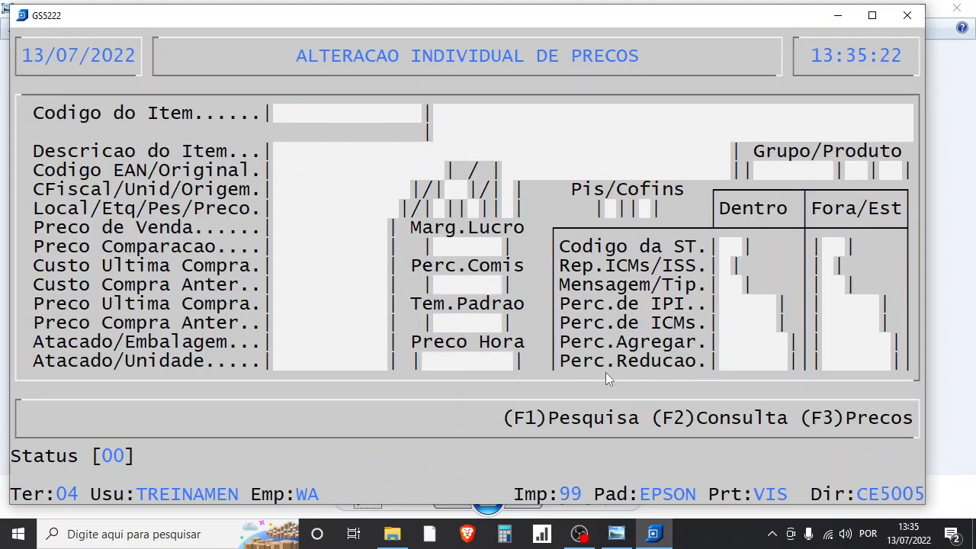
# - Search the items by name for VERG and load VERGALHAO 2 into the price alteration form
pyautogui.press('F1')
pyautogui.press('Return')
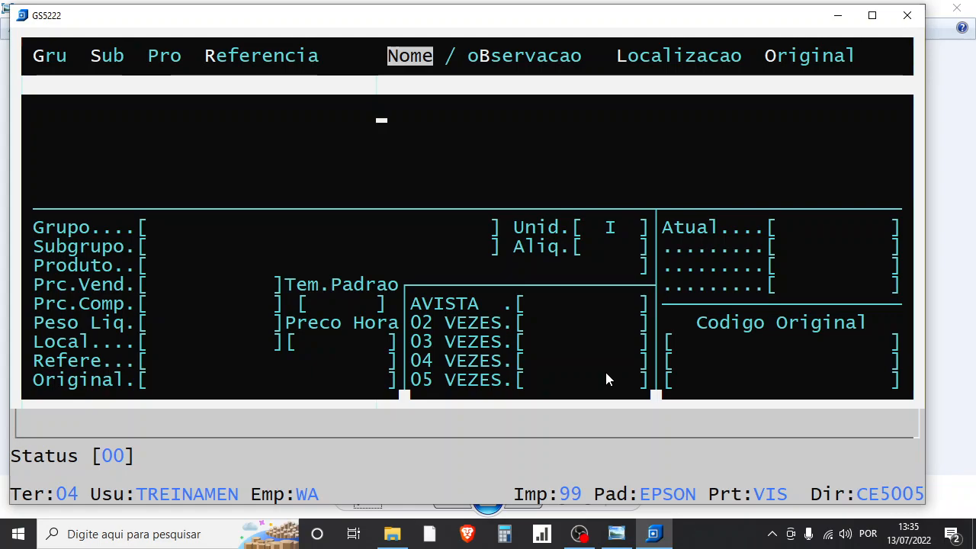
pyautogui.write('VERG CA60 4,2 NERV RETO 12,0 M FX')
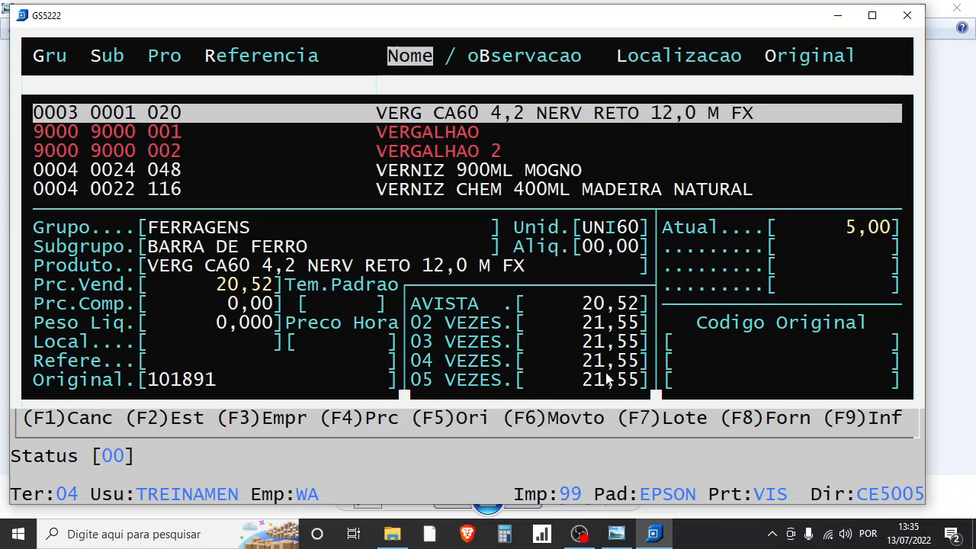
pyautogui.press('Down')
pyautogui.press('Down')
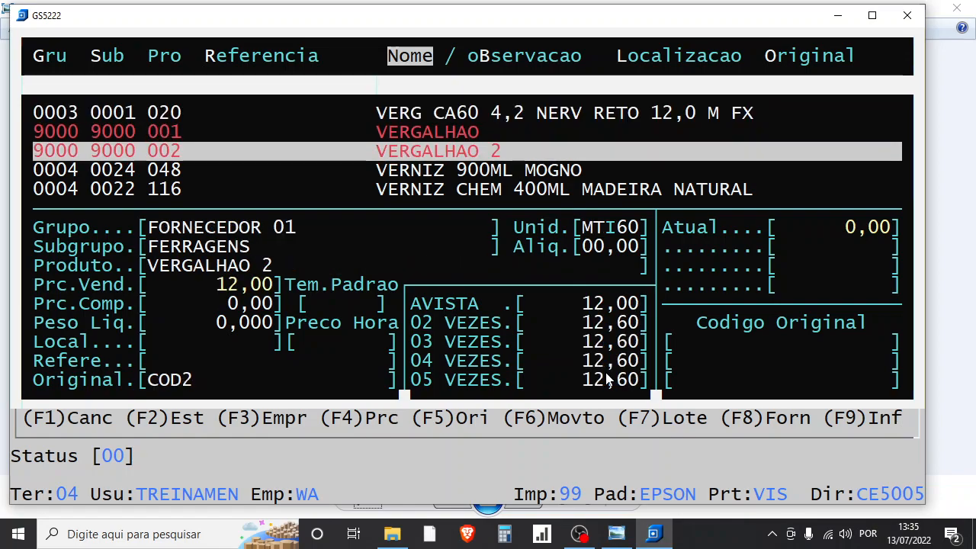
pyautogui.press('Return')
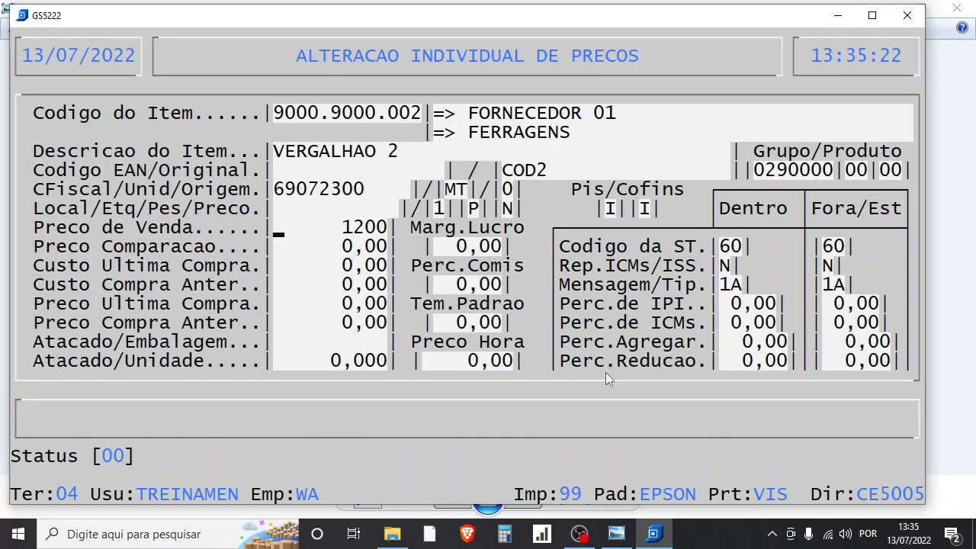
# - Set the sale price of VERGALHAO 2 to 15,00 and accept the remaining fields to save it
pyautogui.write('1500')
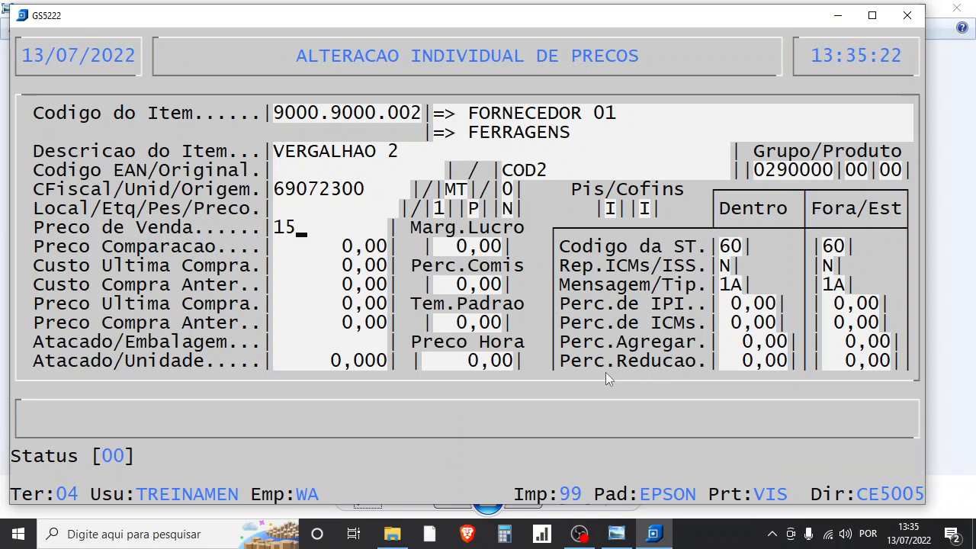
pyautogui.press('Return')
pyautogui.press('Return')
pyautogui.press('Return')
pyautogui.press('Return')
pyautogui.press('Return')
pyautogui.press('Return')
pyautogui.press('Return')
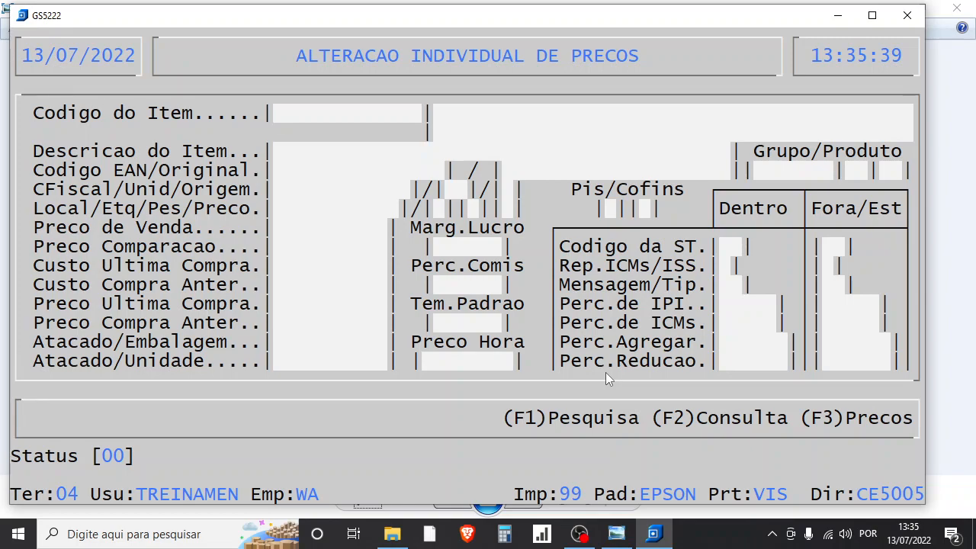
pyautogui.press('Escape')
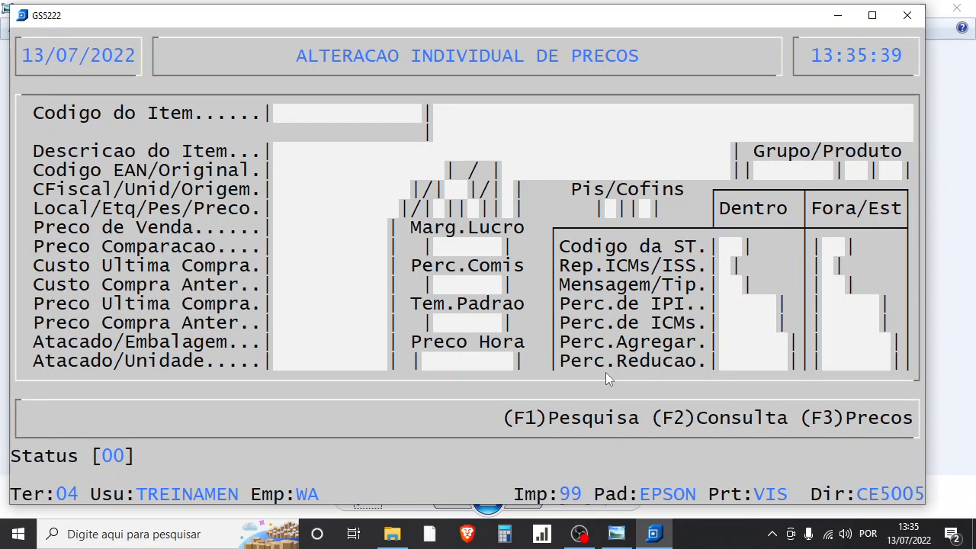